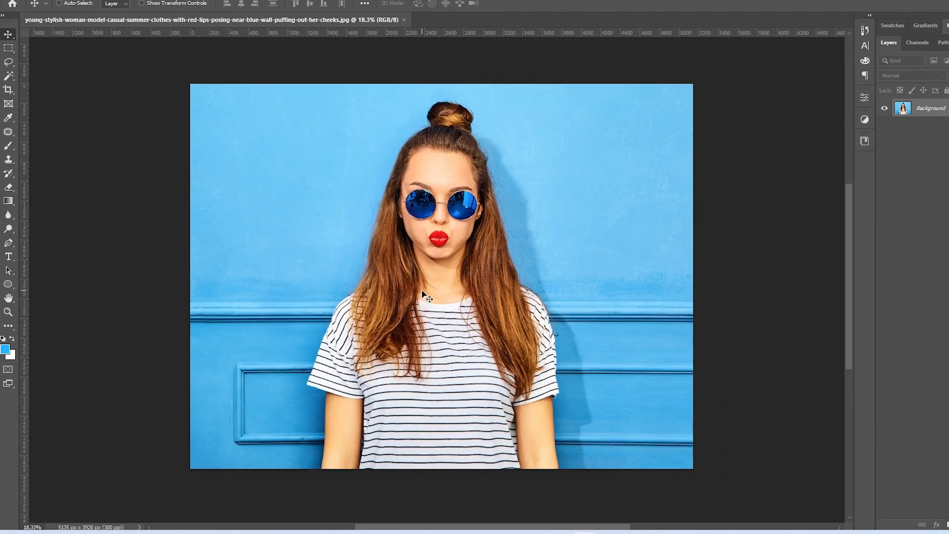
# Crop the portrait evenly from both sides to a width of about 3083 px.
pyautogui.press('c')
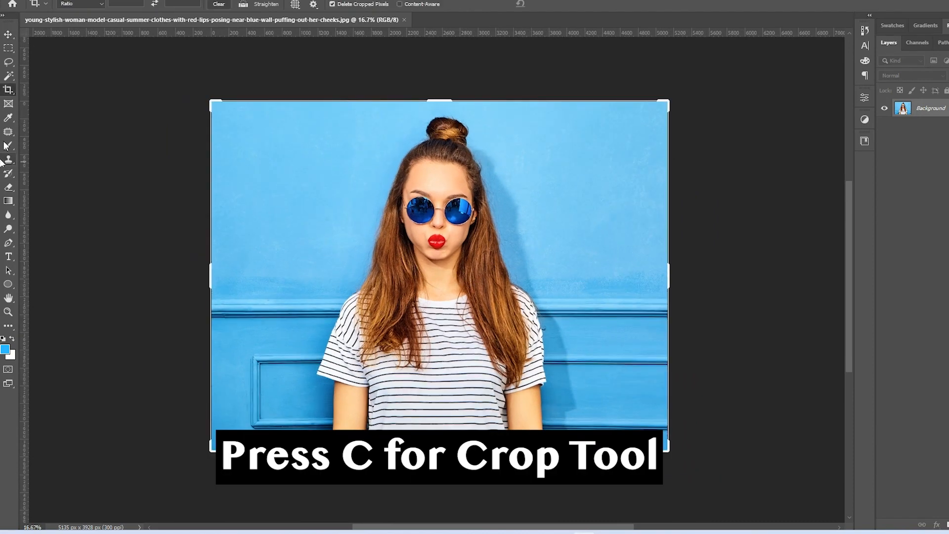
pyautogui.click(9, 90)
pyautogui.moveTo(668, 276); pyautogui.dragTo(577, 273)
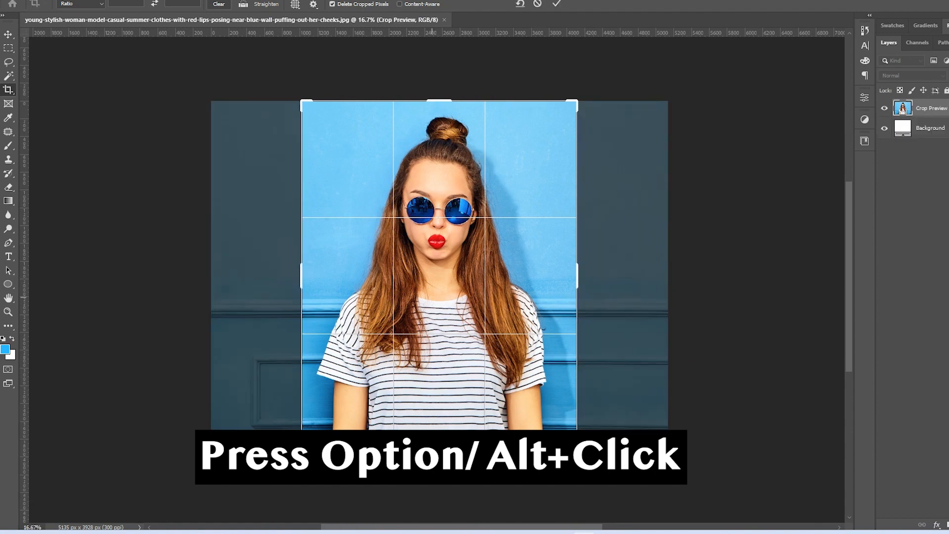
pyautogui.press('Return')
pyautogui.press('v')
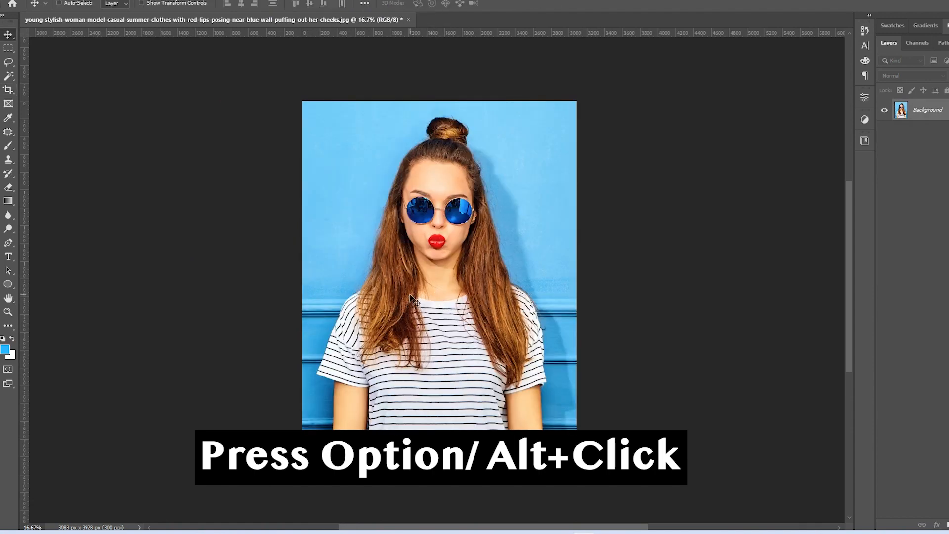
# Extend the canvas above the woman's head with the Crop tool to a height of about 4666 px.
pyautogui.scroll(-1, 428, 299)
pyautogui.press('c')
pyautogui.moveTo(442, 124); pyautogui.dragTo(444, 86)
pyautogui.press('Return')
pyautogui.hotkey('ctrl', '0')
pyautogui.press('v')
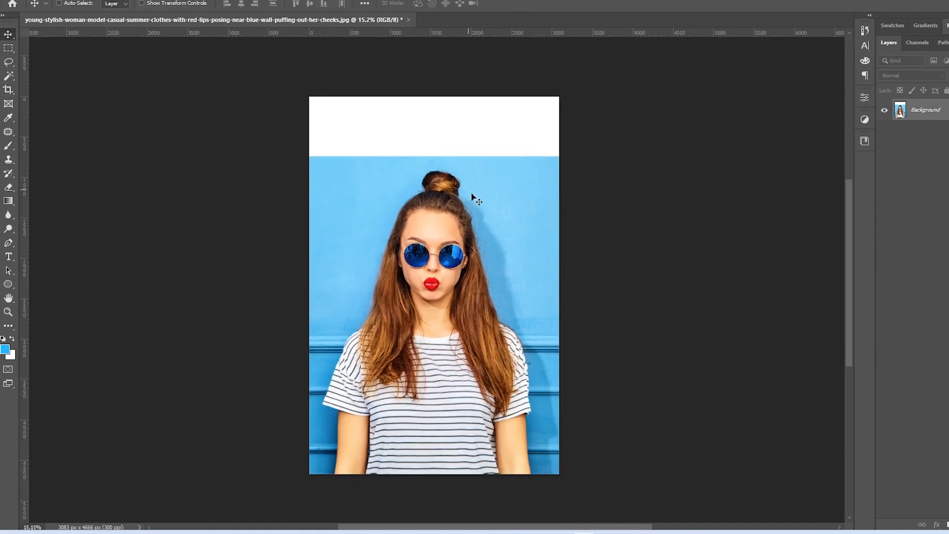
# Duplicate the Background layer and hide the original.
pyautogui.scroll(3, 426, 228)
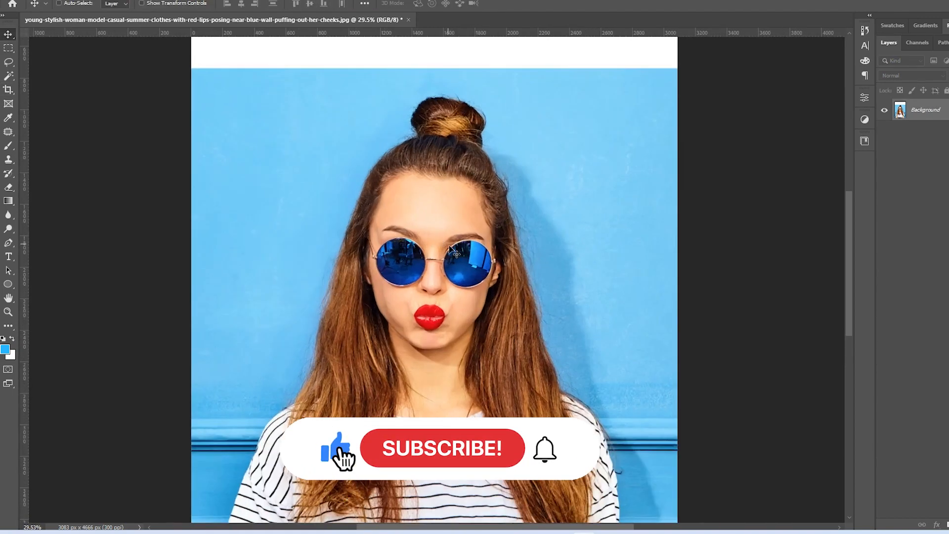
pyautogui.scroll(-2, 441, 205)
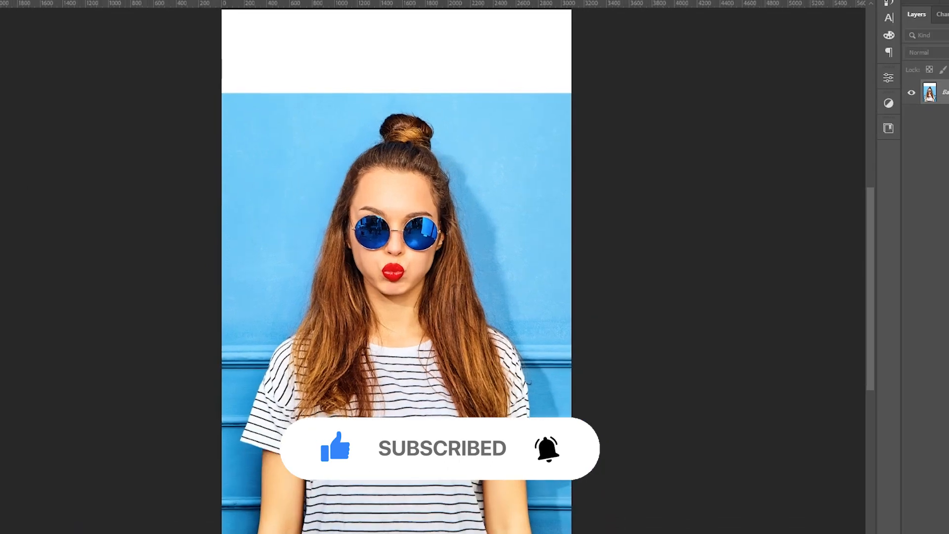
pyautogui.rightClick(923, 109)
pyautogui.click(867, 144)
pyautogui.click(476, 147)
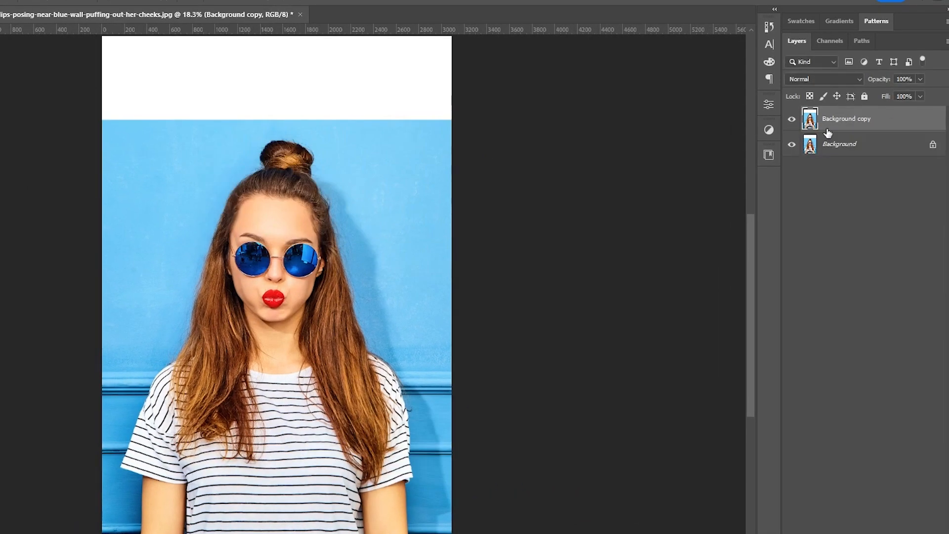
pyautogui.scroll(2, 230, 141)
pyautogui.scroll(-3, 227, 141)
pyautogui.scroll(1, 217, 139)
pyautogui.scroll(-1, 163, 127)
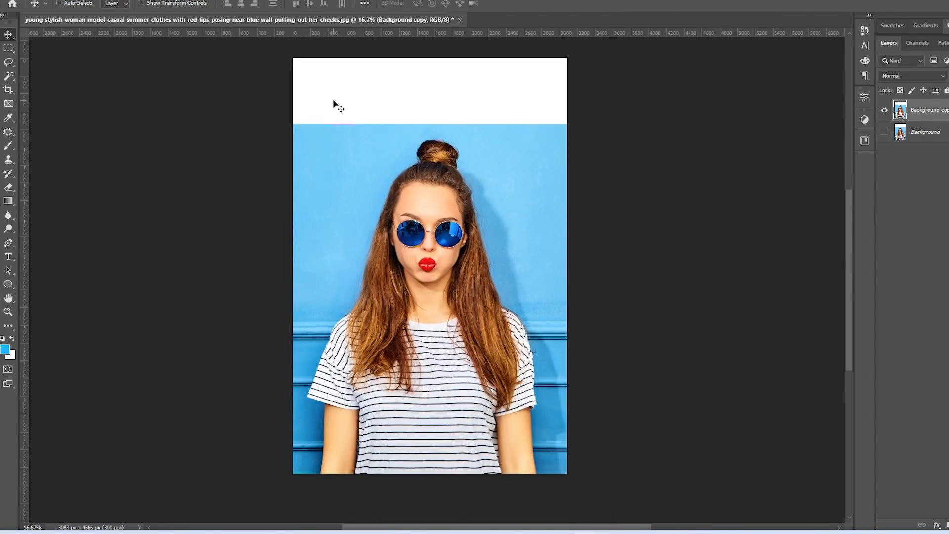
# Select a thin full-width strip across the boundary between the white area and the blue wall.
pyautogui.press('m')
pyautogui.moveTo(290, 116); pyautogui.dragTo(581, 135)
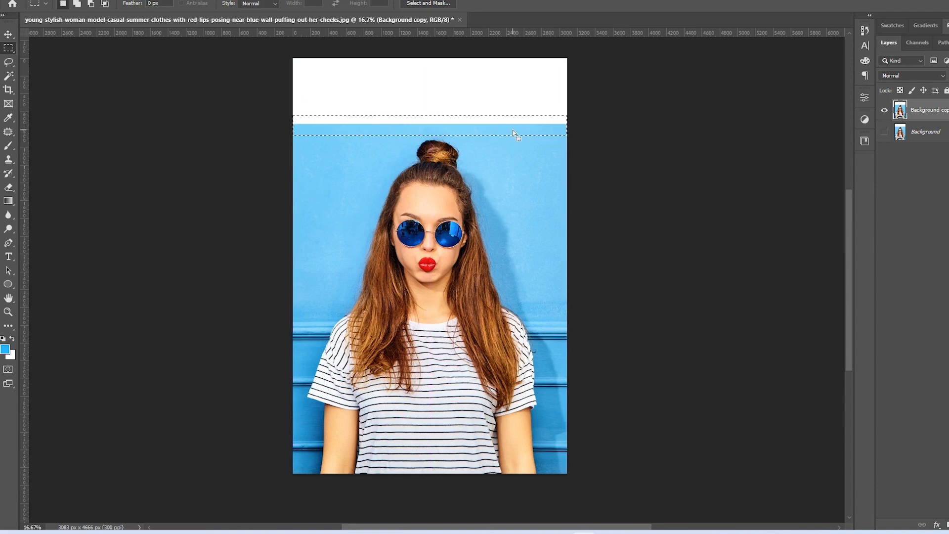
# Try to stretch the selected boundary strip upward into the white area with Free Transform.
pyautogui.rightClick(514, 134)
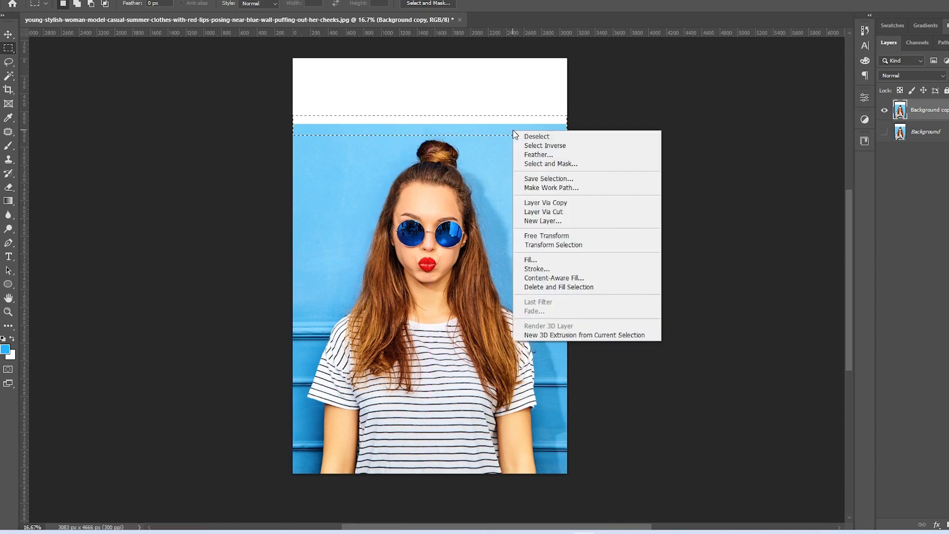
pyautogui.click(546, 235)
pyautogui.moveTo(431, 116); pyautogui.dragTo(434, 89)
pyautogui.hotkey('ctrl', 'z')
pyautogui.press('Escape')
pyautogui.rightClick(460, 130)
pyautogui.click(491, 235)
pyautogui.moveTo(430, 115); pyautogui.dragTo(429, 85)
pyautogui.scroll(-2, 429, 102)
pyautogui.press('Return')
pyautogui.scroll(3, 413, 154)
pyautogui.hotkey('ctrl', 'z')
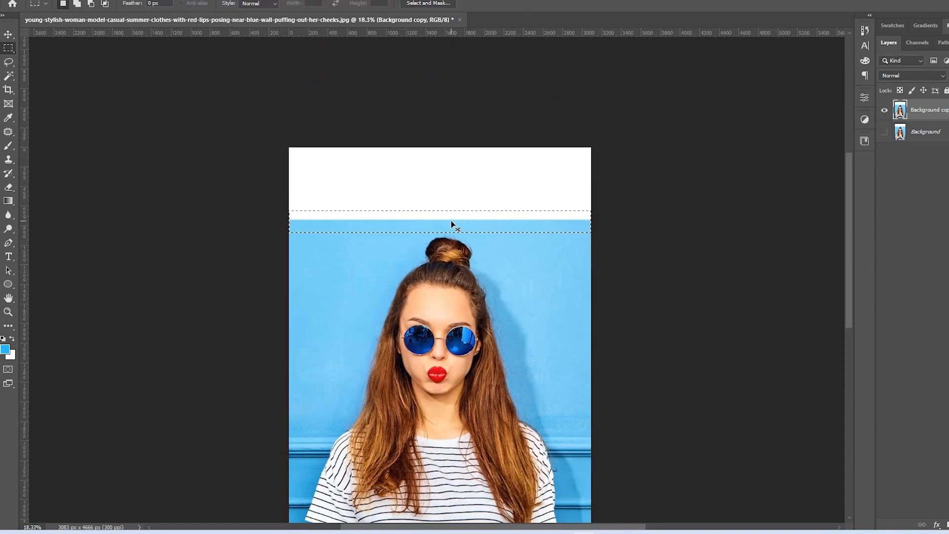
pyautogui.rightClick(483, 230)
pyautogui.click(477, 229)
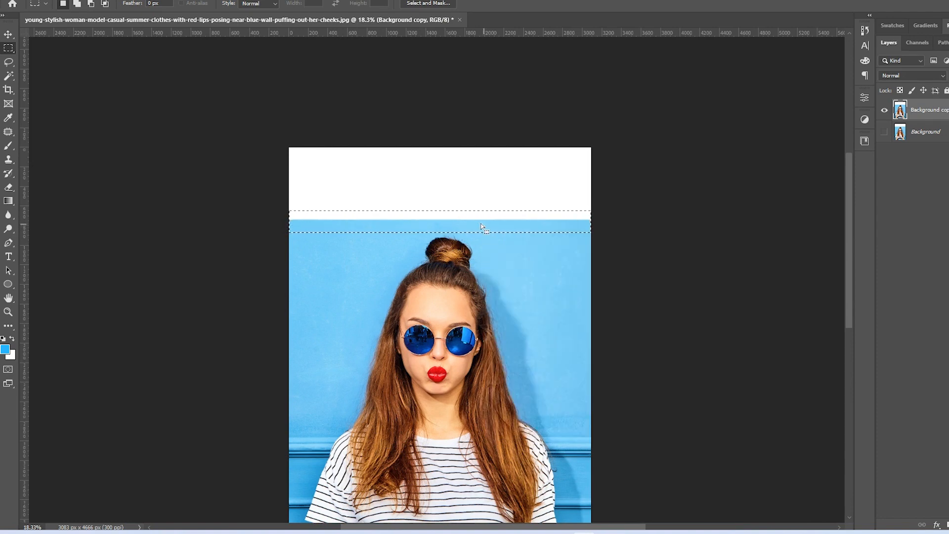
# Stretch the wall's upper edge into the white area with two successive strip transforms, and clear the selection.
pyautogui.hotkey('ctrl', 't')
pyautogui.moveTo(440, 211); pyautogui.dragTo(439, 175)
pyautogui.press('Return')
pyautogui.moveTo(272, 184); pyautogui.dragTo(608, 216)
pyautogui.hotkey('ctrl', 't')
pyautogui.moveTo(440, 185); pyautogui.dragTo(440, 166)
pyautogui.press('Return')
pyautogui.hotkey('ctrl', 'd')
# Copy a full-width wall strip to a new layer, then move and stretch it upward to cover the remaining white.
pyautogui.moveTo(272, 183); pyautogui.dragTo(611, 225)
pyautogui.hotkey('ctrl', 'j')
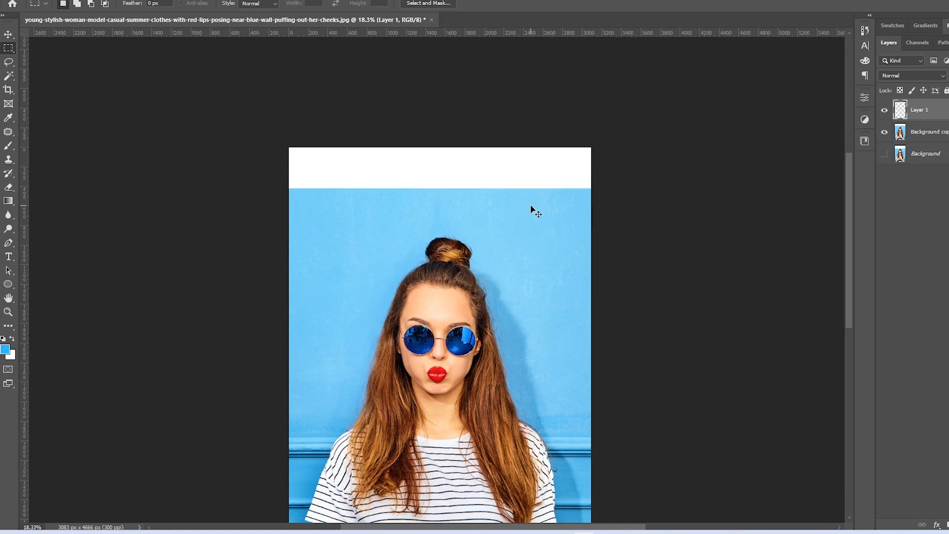
pyautogui.press('v')
pyautogui.moveTo(515, 205); pyautogui.dragTo(509, 144)
pyautogui.hotkey('ctrl', 't')
pyautogui.moveTo(439, 151); pyautogui.dragTo(439, 139)
pyautogui.press('Return')
pyautogui.scroll(-2, 437, 215)
pyautogui.moveTo(503, 328); pyautogui.dragTo(489, 297)
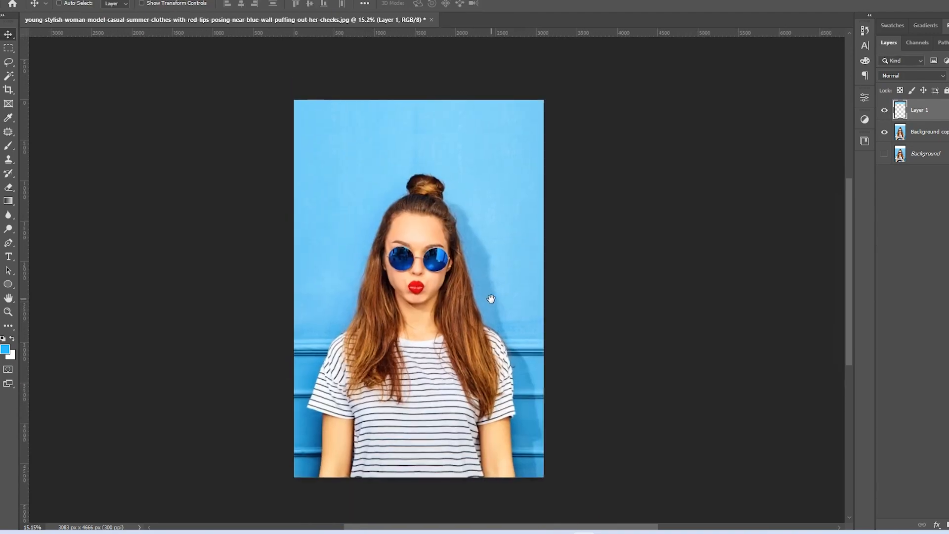
# Trace a closed path around the lenses, bridge and nose pads of the sunglasses on the Background copy layer.
pyautogui.scroll(1, 402, 277)
pyautogui.scroll(4, 394, 258)
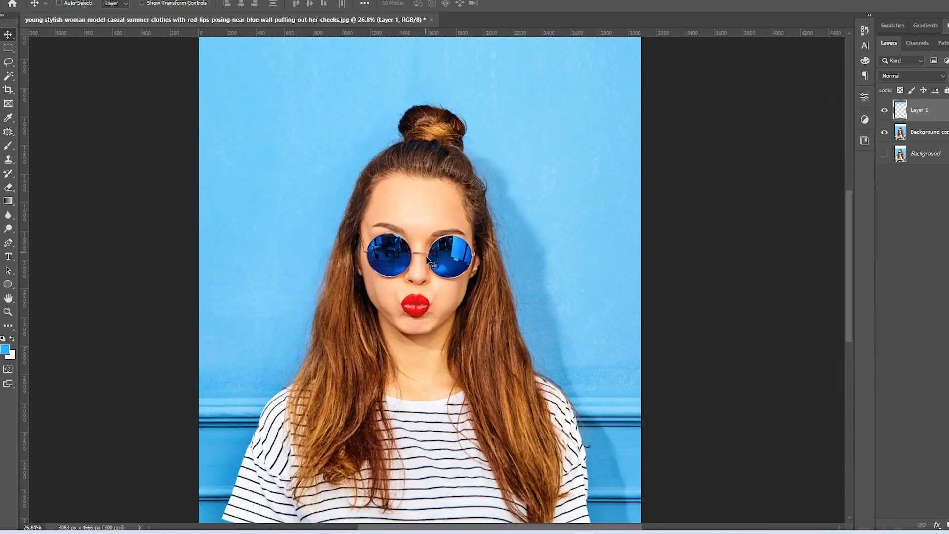
pyautogui.click(944, 135)
pyautogui.scroll(5, 437, 228)
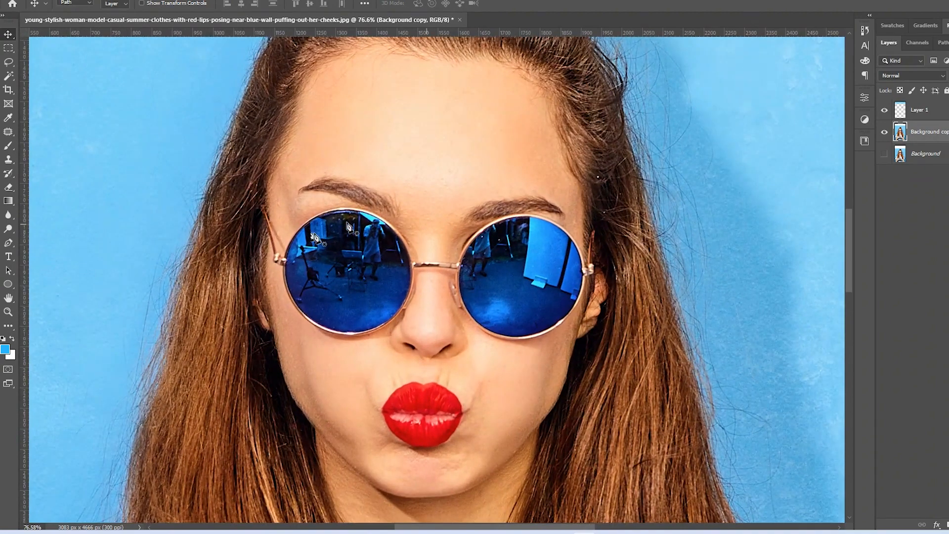
pyautogui.scroll(2, 349, 238)
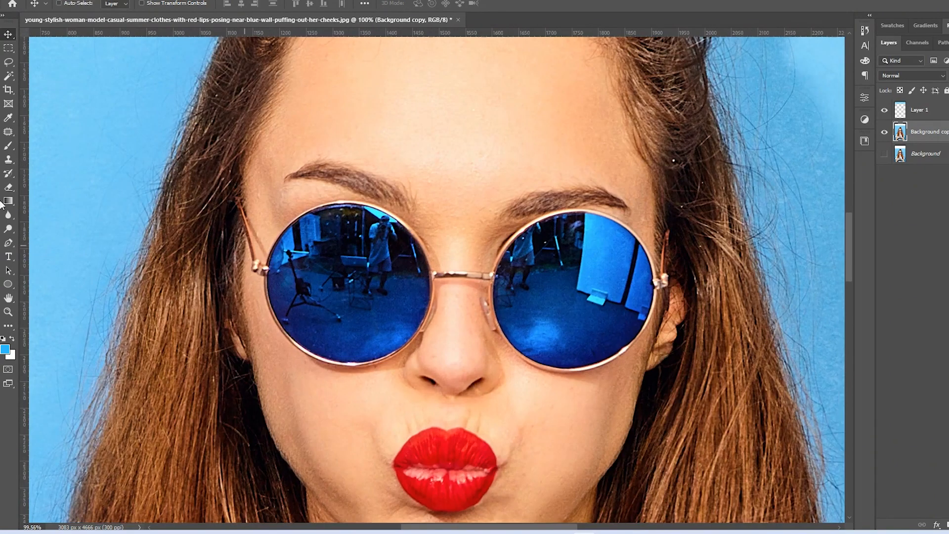
pyautogui.click(10, 243)
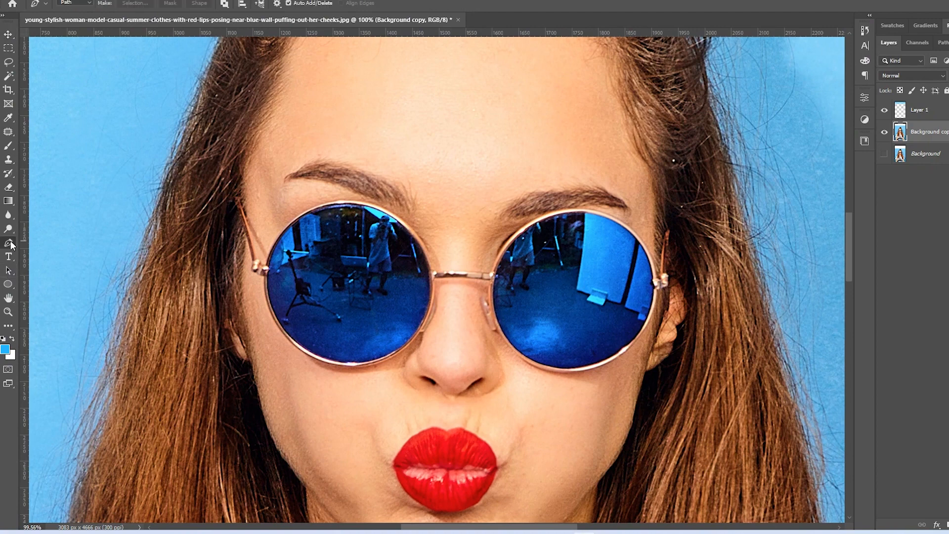
pyautogui.scroll(2, 286, 252)
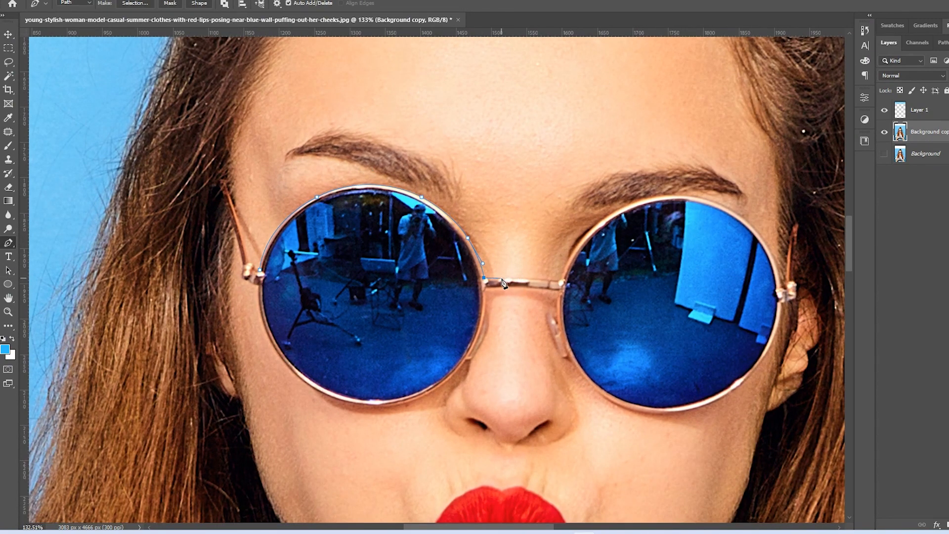
pyautogui.moveTo(625, 208); pyautogui.dragTo(675, 186)
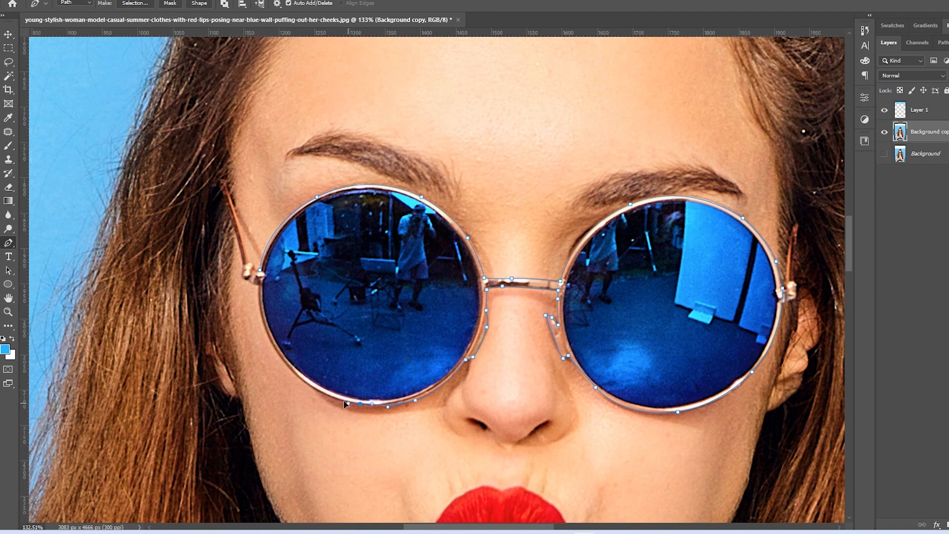
# Convert the sunglasses path to a selection and copy it to a new layer.
pyautogui.hotkey('ctrl', 'Return')
pyautogui.scroll(-5, 321, 269)
pyautogui.scroll(3, 346, 278)
pyautogui.hotkey('ctrl', 'j')
pyautogui.scroll(-3, 587, 242)
pyautogui.scroll(2, 411, 284)
pyautogui.scroll(-2, 402, 286)
pyautogui.scroll(-1, 402, 286)
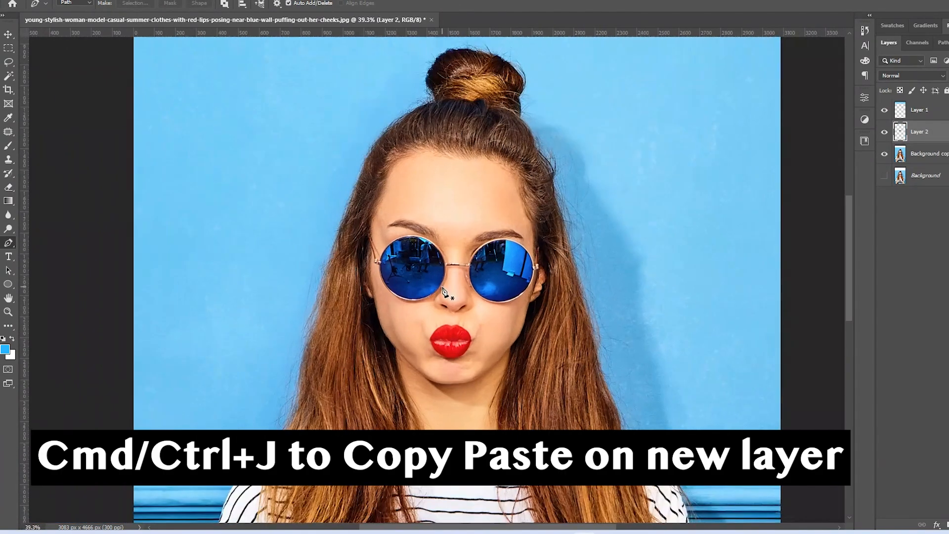
# Draw a blue rectangle about 3297 × 2053 px above the Background copy layer, covering the upper photo down to the mid-sunglasses.
pyautogui.press('v')
pyautogui.click(943, 156)
pyautogui.scroll(-1, 469, 240)
pyautogui.scroll(-1, 469, 239)
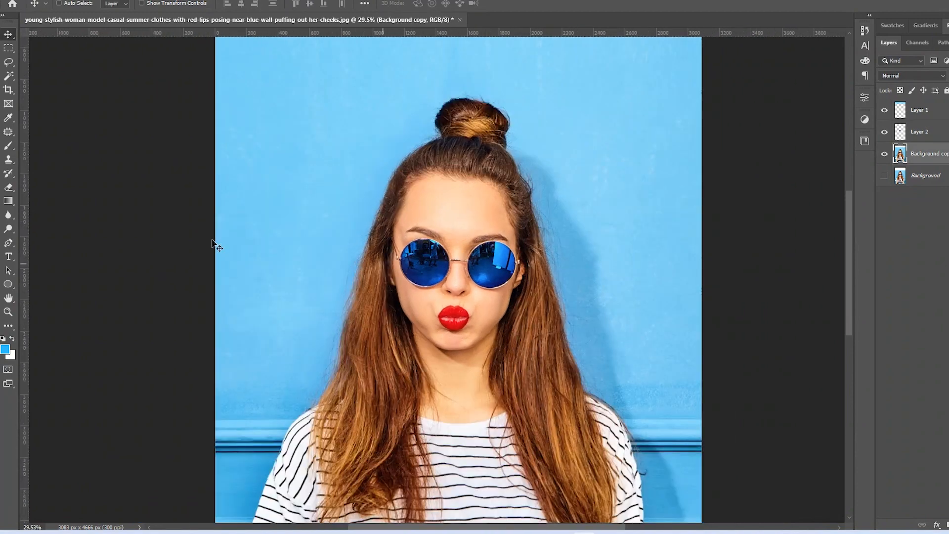
pyautogui.click(8, 286)
pyautogui.click(58, 286)
pyautogui.scroll(-2, 389, 291)
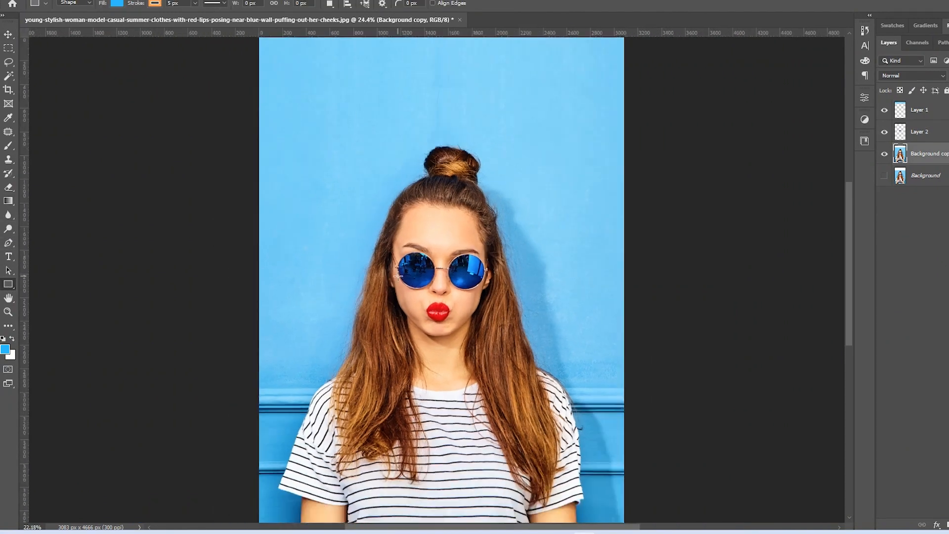
pyautogui.moveTo(390, 291); pyautogui.dragTo(383, 312)
pyautogui.moveTo(287, 82); pyautogui.dragTo(634, 293)
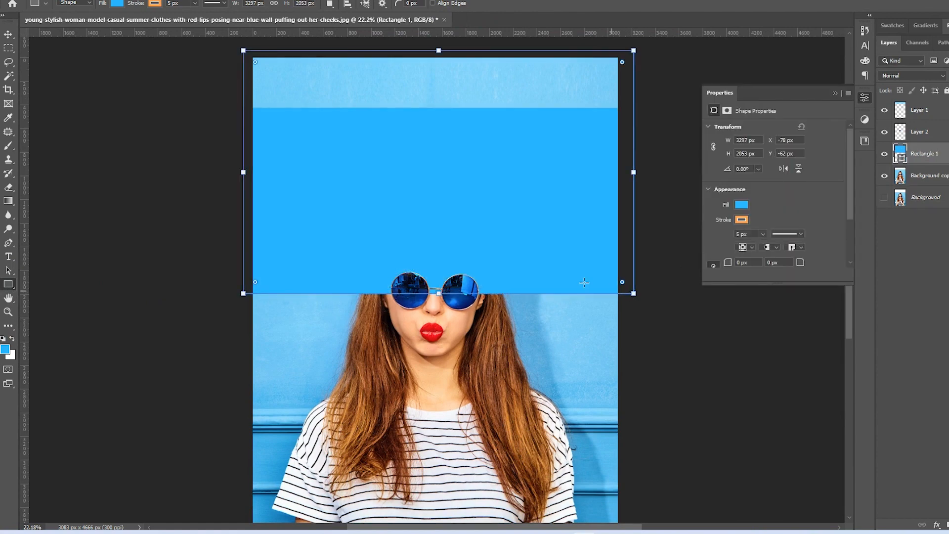
# Hide Layer 1, which holds the copied wall strip.
pyautogui.press('v')
pyautogui.click(885, 112)
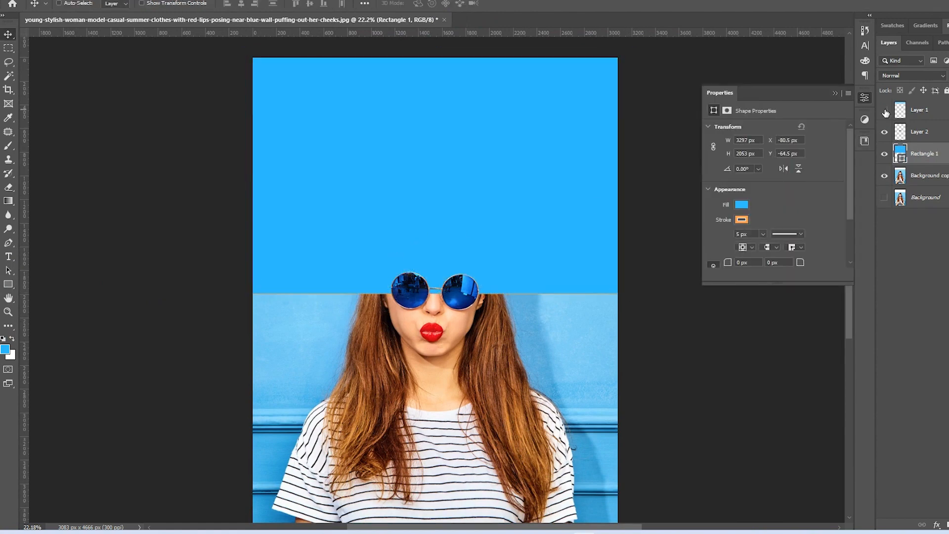
pyautogui.scroll(-1, 356, 289)
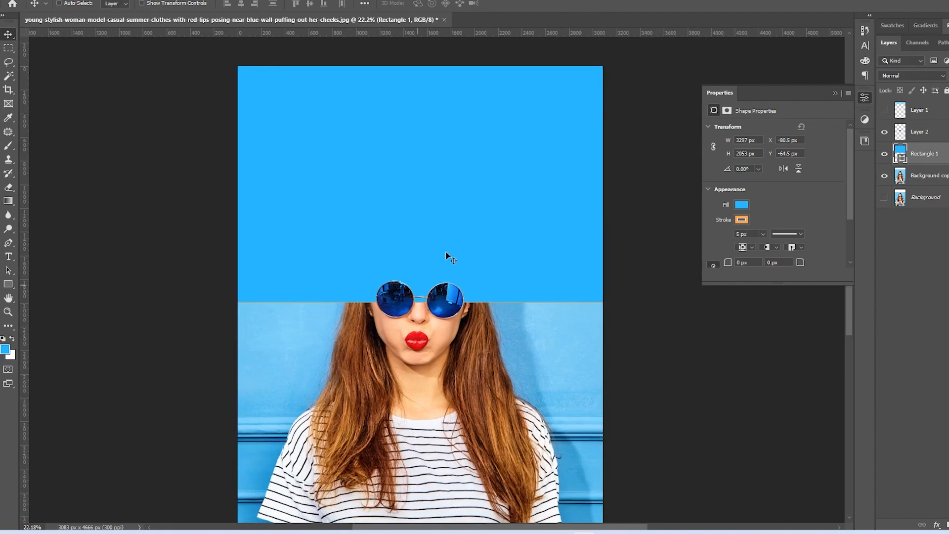
# Remove the stroke from the blue rectangle.
pyautogui.scroll(1, 459, 269)
pyautogui.click(8, 284)
pyautogui.click(156, 3)
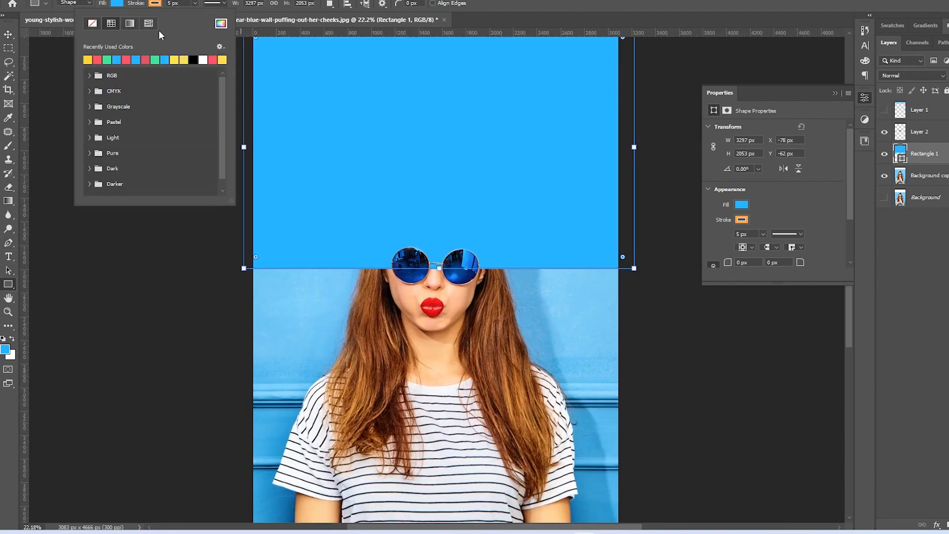
pyautogui.click(92, 24)
pyautogui.press('v')
pyautogui.scroll(-1, 479, 231)
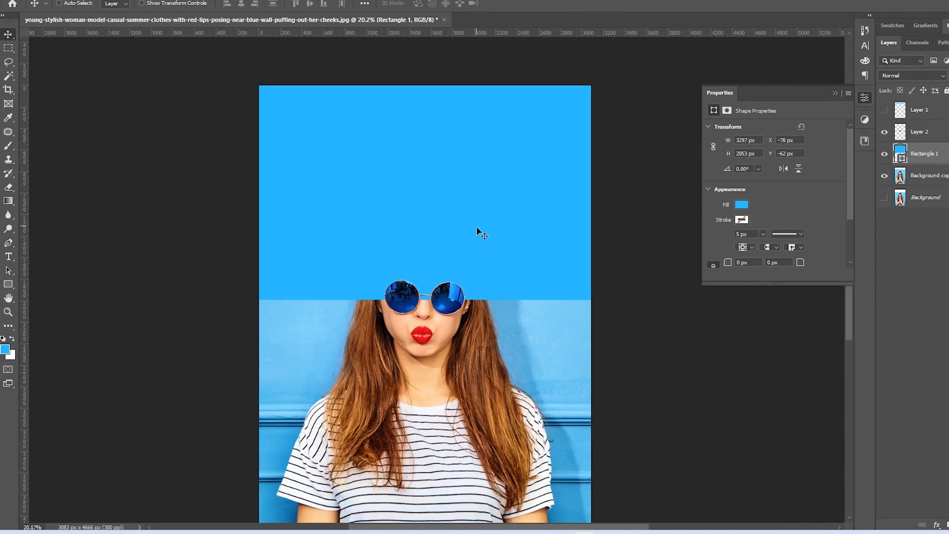
# Shift the blue rectangle slightly down and left to about X -107 px, Y -33 px.
pyautogui.moveTo(478, 232); pyautogui.dragTo(475, 236)
pyautogui.scroll(3, 470, 281)
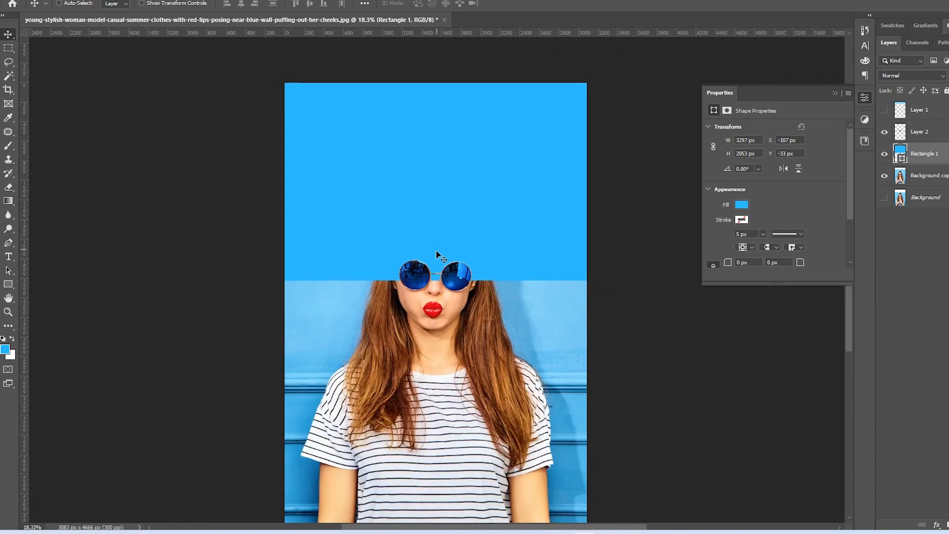
pyautogui.scroll(-2, 450, 291)
pyautogui.scroll(1, 435, 277)
pyautogui.scroll(-1, 395, 237)
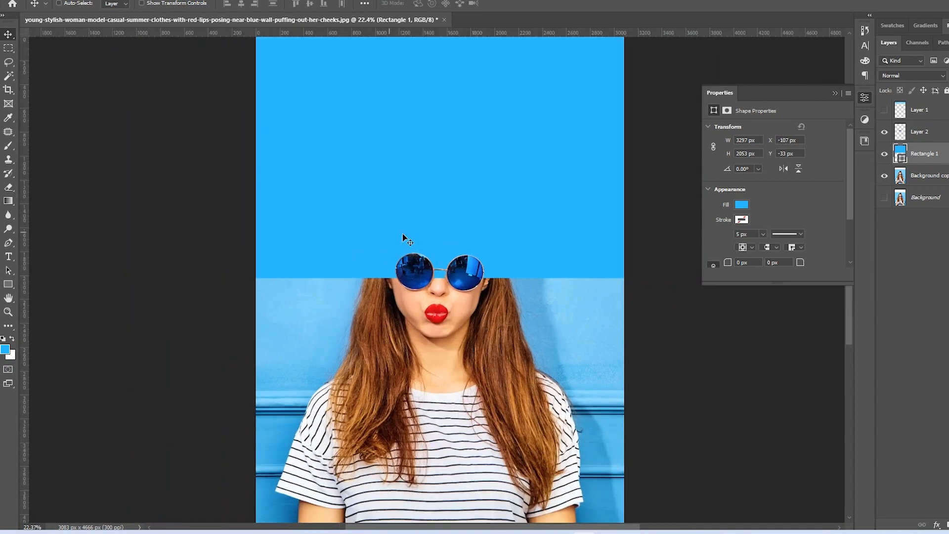
# Create a left-aligned paragraph text box on the blue area, stacked above the sunglasses layer.
pyautogui.click(931, 135)
pyautogui.scroll(-1, 445, 232)
pyautogui.scroll(-2, 387, 146)
pyautogui.scroll(1, 359, 159)
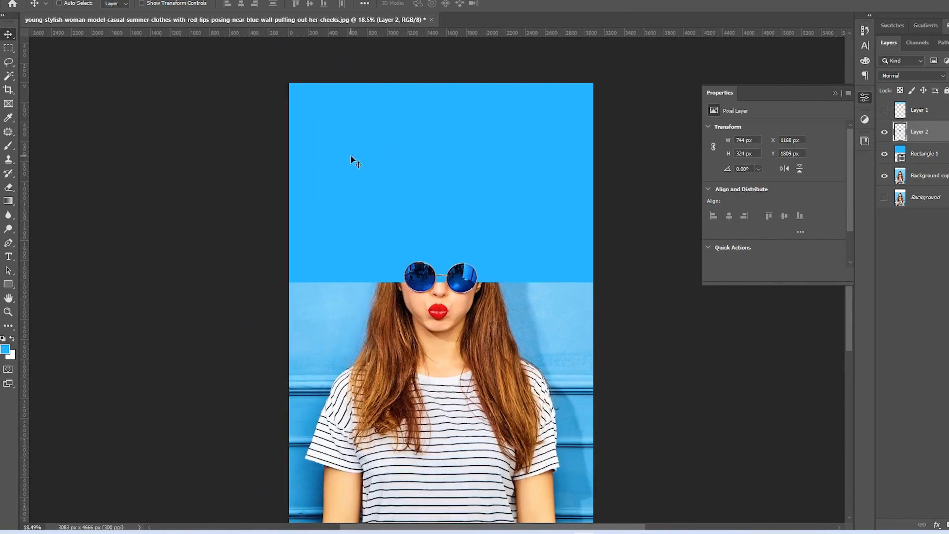
pyautogui.press('t')
pyautogui.moveTo(335, 157); pyautogui.dragTo(477, 254)
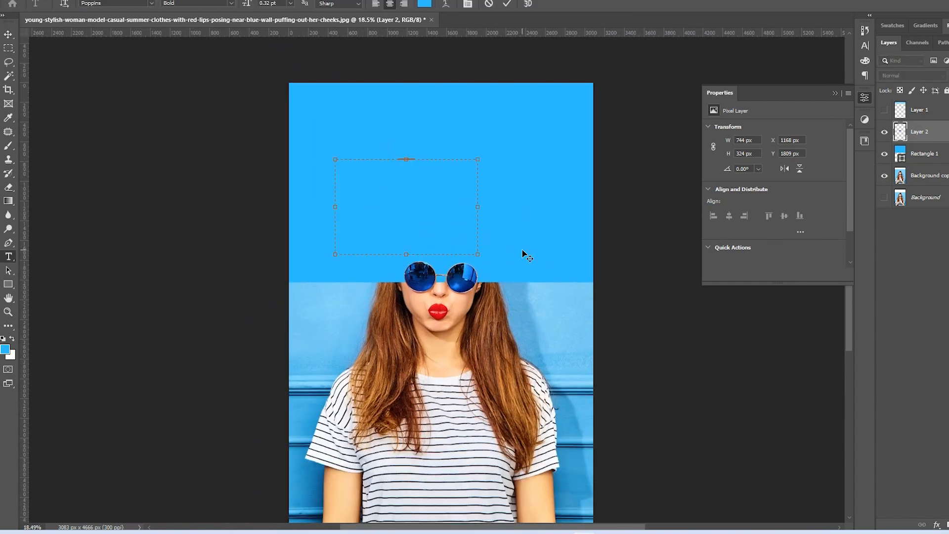
pyautogui.click(375, 4)
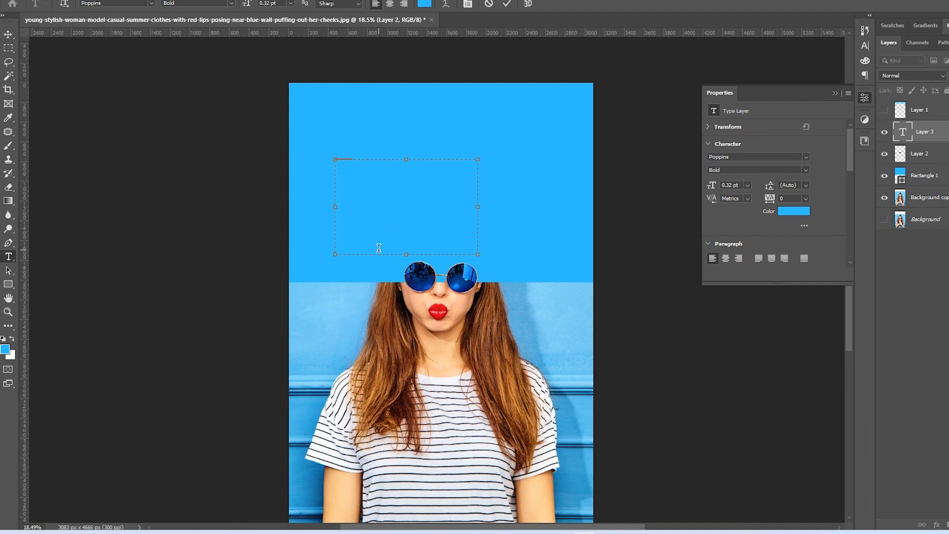
# Set the placeholder text to 72 pt and commit it.
pyautogui.click(865, 47)
pyautogui.click(847, 46)
pyautogui.click(788, 59)
pyautogui.click(788, 59)
pyautogui.click(766, 195)
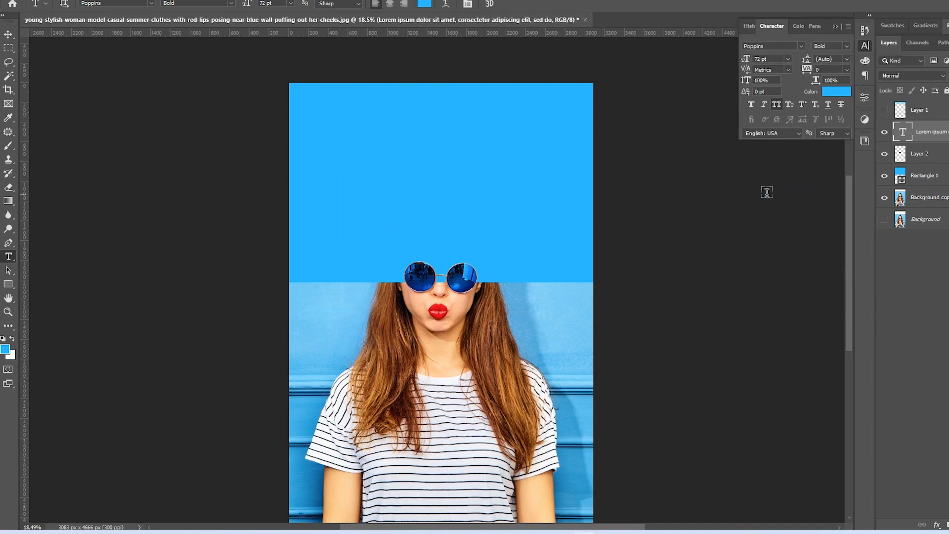
# Reopen the placeholder text with all of it selected and widen its box toward the photo's right edge.
pyautogui.doubleClick(902, 133)
pyautogui.moveTo(478, 208); pyautogui.dragTo(536, 207)
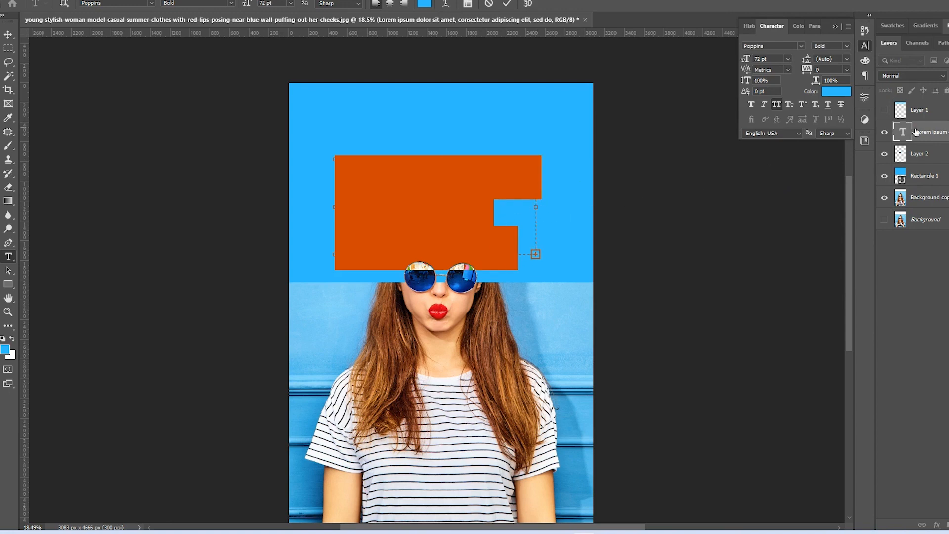
# Change the placeholder text's colour to black (#000000).
pyautogui.click(838, 93)
pyautogui.moveTo(708, 177); pyautogui.dragTo(715, 185)
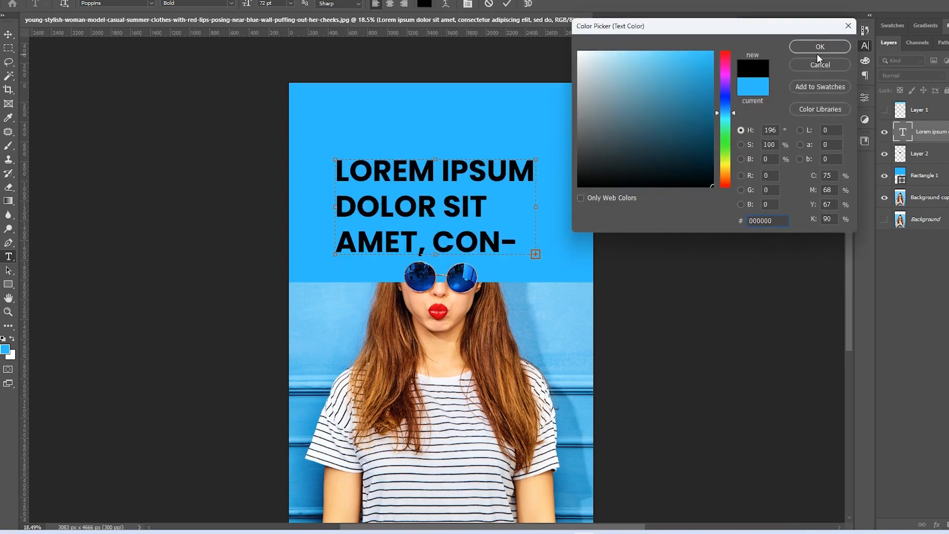
pyautogui.click(818, 48)
# Replace the placeholder text with "BEST" on one line and "SUMMER COLLECTION" below it, and commit it.
pyautogui.click(761, 157)
pyautogui.write('BEST')
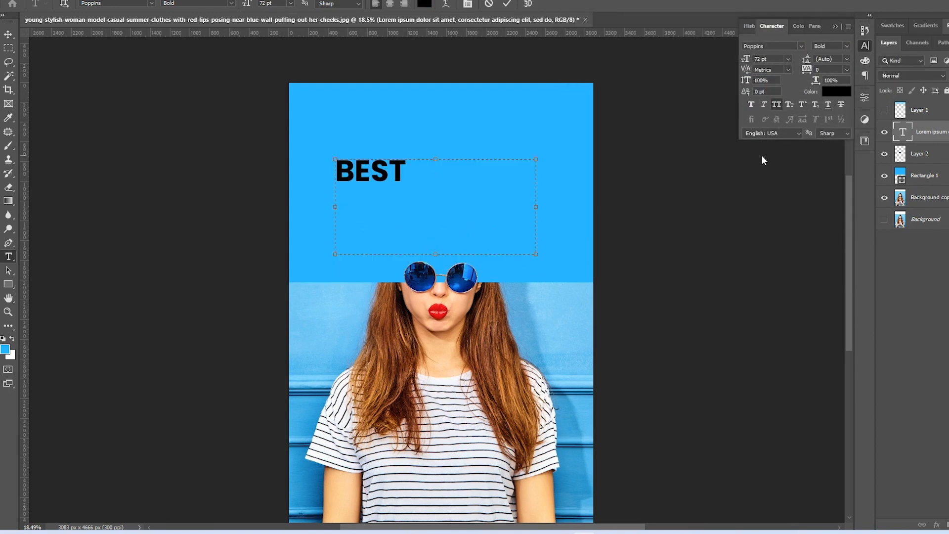
pyautogui.press('Return')
pyautogui.write('SUMMER COLLECTION')
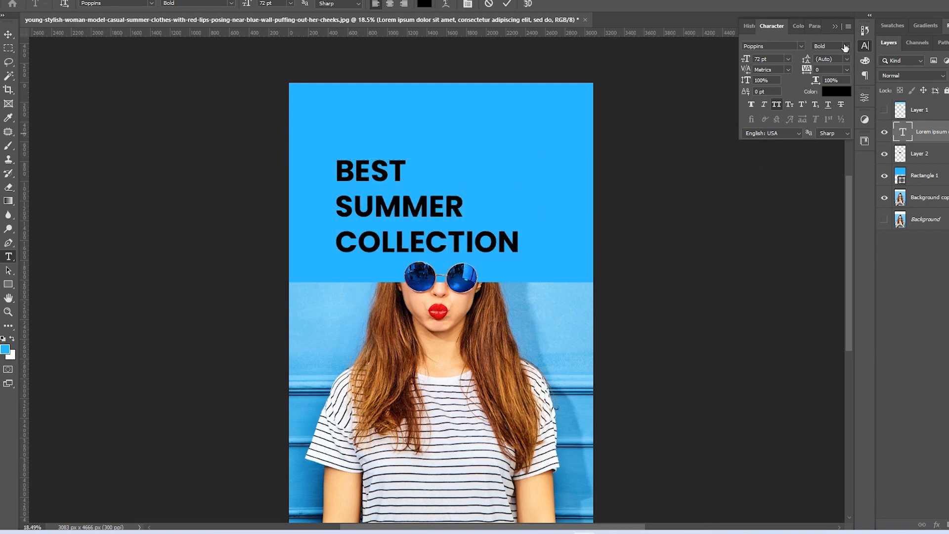
pyautogui.hotkey('ctrl', 'Return')
# Set the headline's font weight to ExtraBold and shift the text slightly left on the blue block.
pyautogui.click(843, 46)
pyautogui.click(840, 97)
pyautogui.click(9, 34)
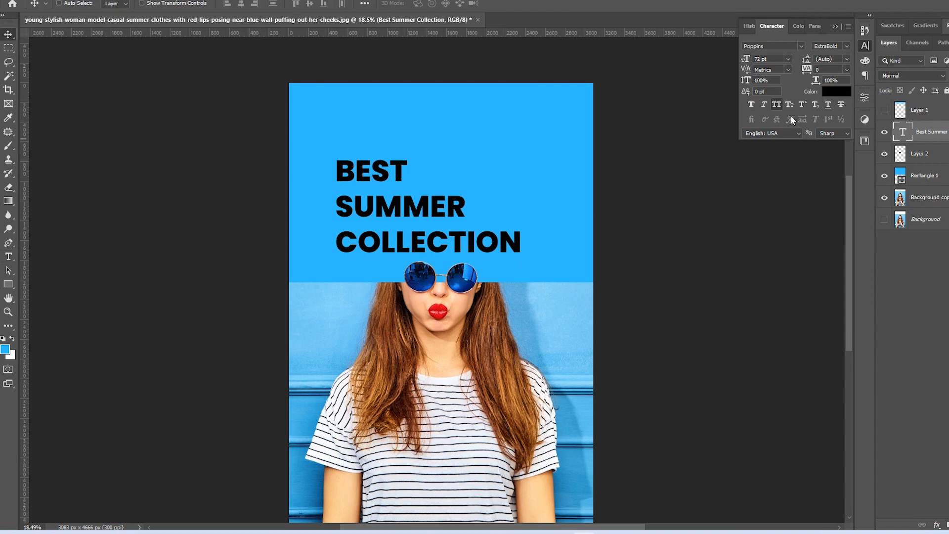
pyautogui.moveTo(430, 207); pyautogui.dragTo(417, 208)
# Duplicate the Background copy layer, place the duplicate above the headline text layer and clip it to the text.
pyautogui.keyDown('ctrl'); pyautogui.click(497, 344); pyautogui.keyUp('ctrl')
pyautogui.hotkey('ctrl', 'j')
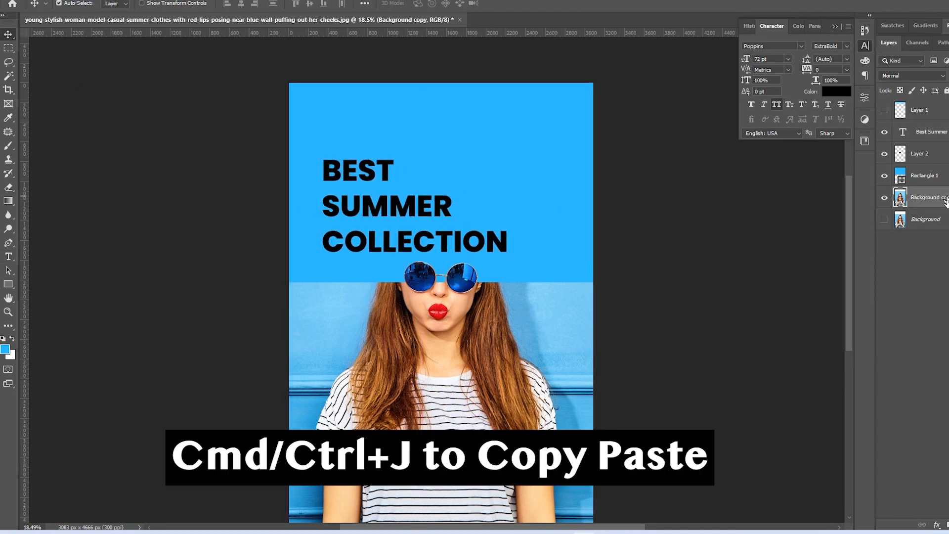
pyautogui.moveTo(942, 197); pyautogui.dragTo(947, 130)
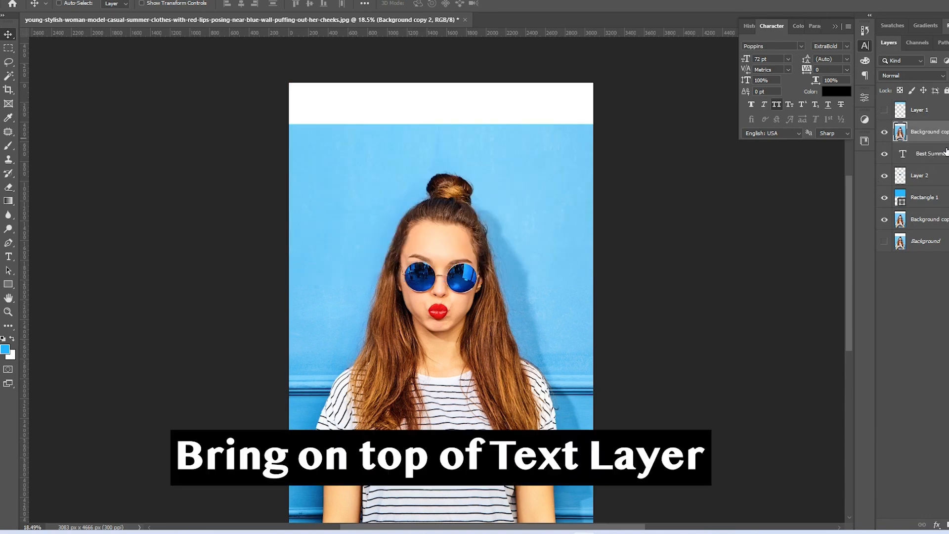
pyautogui.rightClick(936, 131)
pyautogui.click(849, 283)
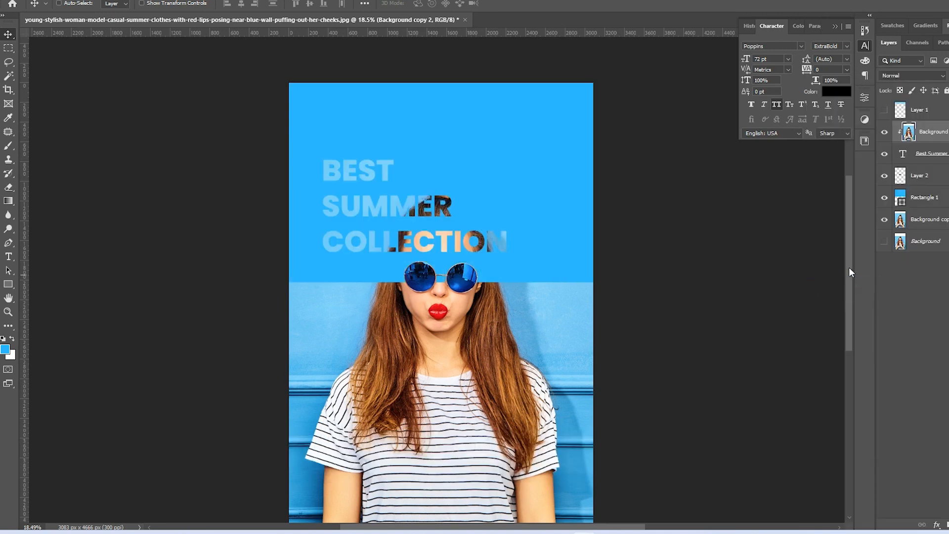
# Centre-align the headline's lines and centre the text layer horizontally on the canvas.
pyautogui.click(931, 152)
pyautogui.moveTo(424, 232); pyautogui.dragTo(461, 232)
pyautogui.doubleClick(908, 153)
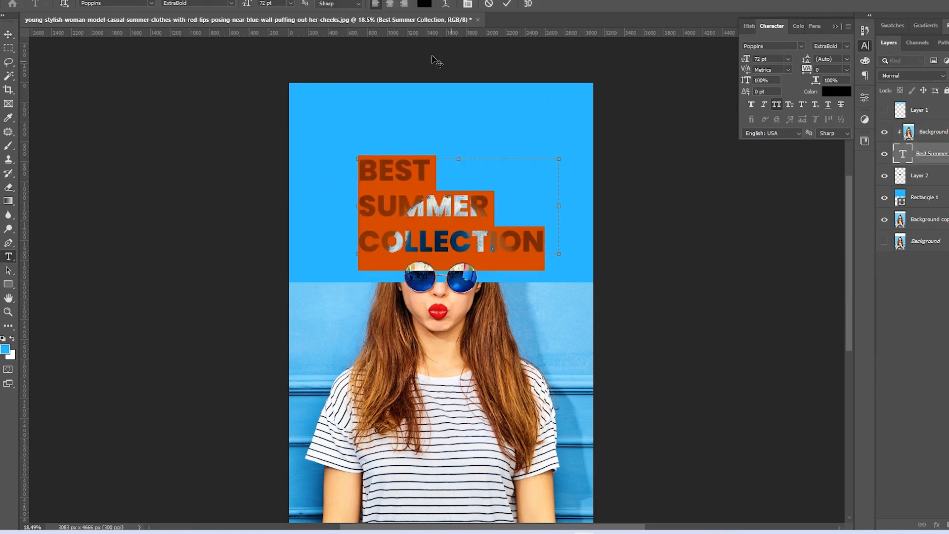
pyautogui.click(387, 4)
pyautogui.click(937, 161)
pyautogui.hotkey('ctrl', 'a')
pyautogui.click(241, 4)
pyautogui.hotkey('ctrl', 'd')
# Set the word BEST to 150 pt and extend the text box downward to fit all three lines.
pyautogui.doubleClick(903, 153)
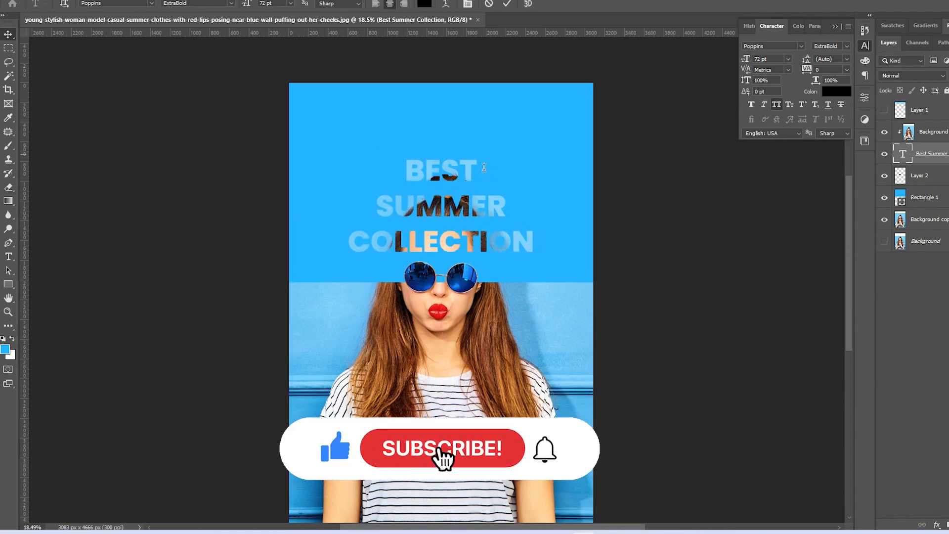
pyautogui.moveTo(404, 171); pyautogui.dragTo(492, 167)
pyautogui.click(772, 58)
pyautogui.write('150')
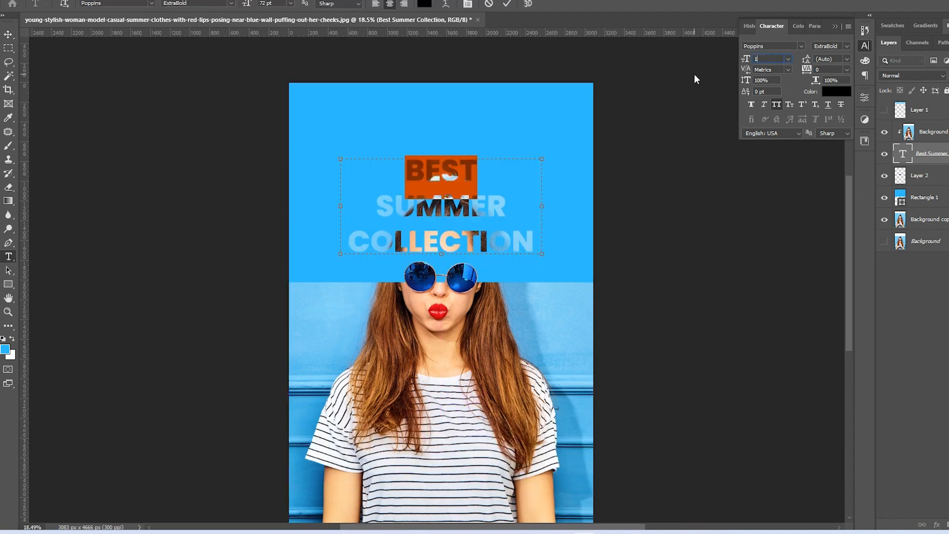
pyautogui.press('Return')
pyautogui.moveTo(437, 256); pyautogui.dragTo(437, 282)
# Set the word SUMMER to 100 pt and extend the text box upward to about 2034 × 1476 px.
pyautogui.moveTo(375, 232); pyautogui.dragTo(507, 232)
pyautogui.write('100')
pyautogui.press('Return')
pyautogui.moveTo(443, 157); pyautogui.dragTo(445, 134)
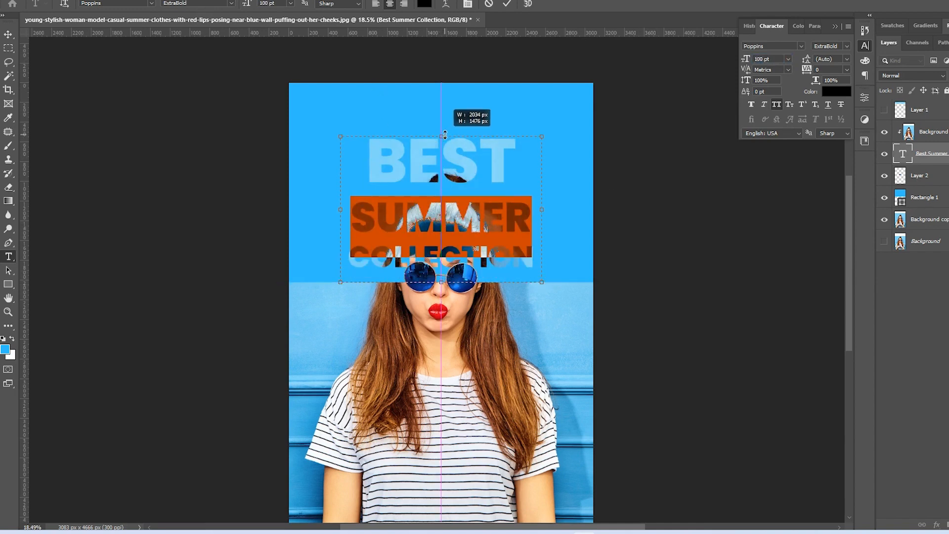
# Set the tracking of the word BEST to 100 and commit the text.
pyautogui.click(417, 161)
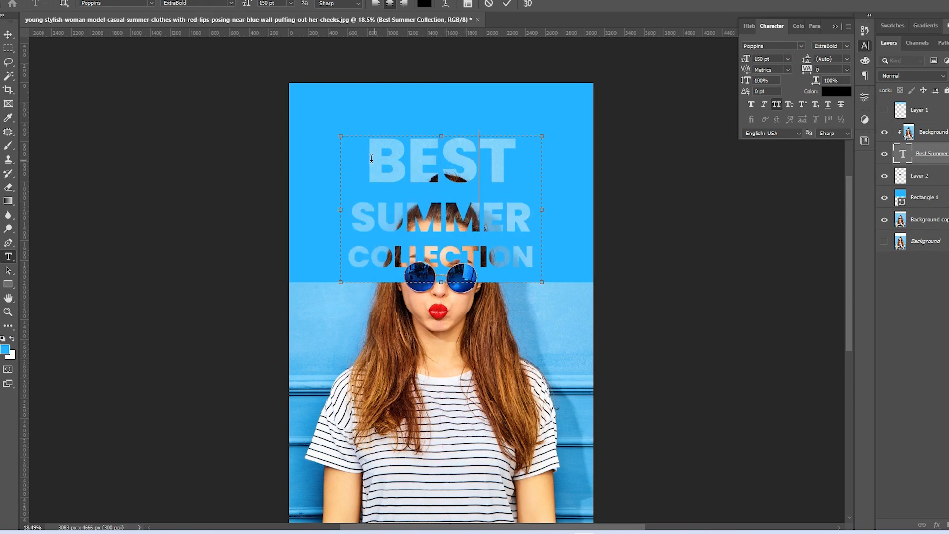
pyautogui.moveTo(372, 159); pyautogui.dragTo(662, 121)
pyautogui.click(847, 73)
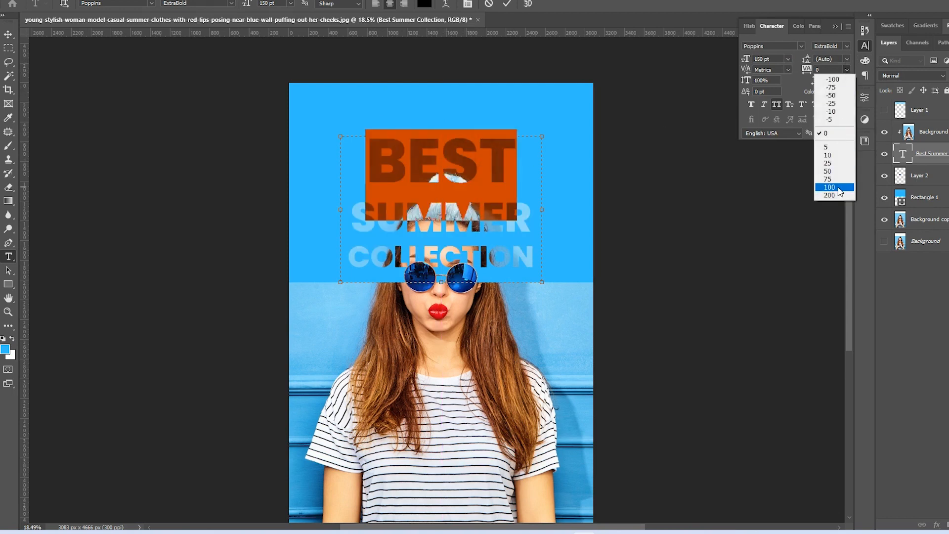
pyautogui.click(838, 190)
pyautogui.click(942, 158)
# Scale the headline down above the sunglasses and centre it horizontally on the canvas.
pyautogui.press('v')
pyautogui.moveTo(460, 220); pyautogui.dragTo(460, 200)
pyautogui.hotkey('ctrl', 't')
pyautogui.moveTo(544, 106); pyautogui.dragTo(516, 127)
pyautogui.moveTo(470, 204); pyautogui.dragTo(500, 220)
pyautogui.press('Return')
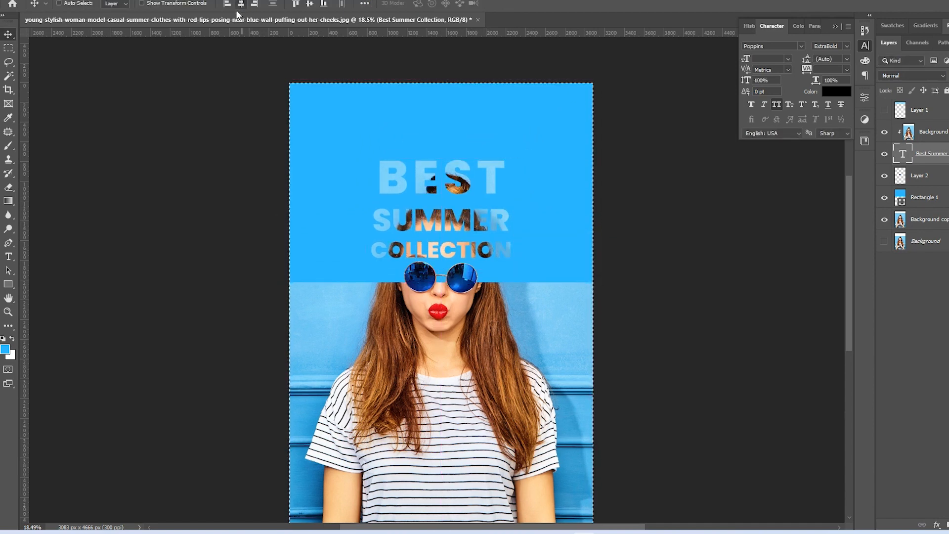
pyautogui.scroll(-3, 453, 185)
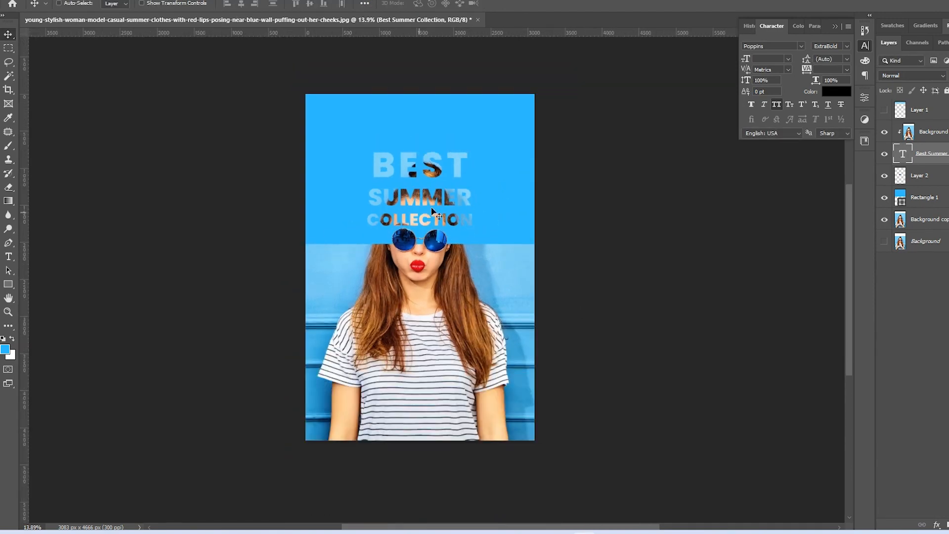
# Change the fill of the Rectangle 1 block to white.
pyautogui.click(937, 198)
pyautogui.doubleClick(901, 198)
pyautogui.moveTo(588, 89)
pyautogui.mouseDown()
pyautogui.moveTo(582, 52)
pyautogui.moveTo(566, 36)
pyautogui.mouseUp()
pyautogui.click(802, 49)
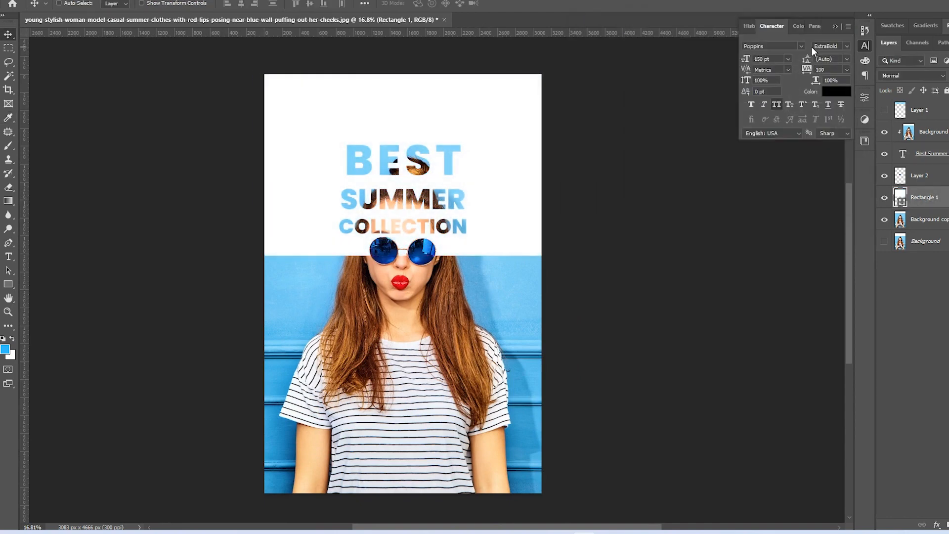
# Set the leading of the SUMMER line to 70 pt and commit the text.
pyautogui.click(894, 157)
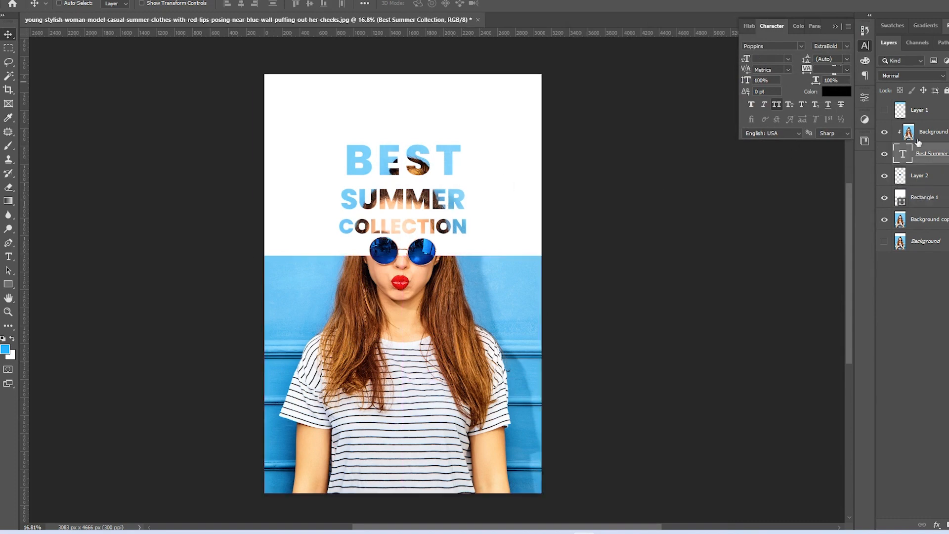
pyautogui.doubleClick(903, 157)
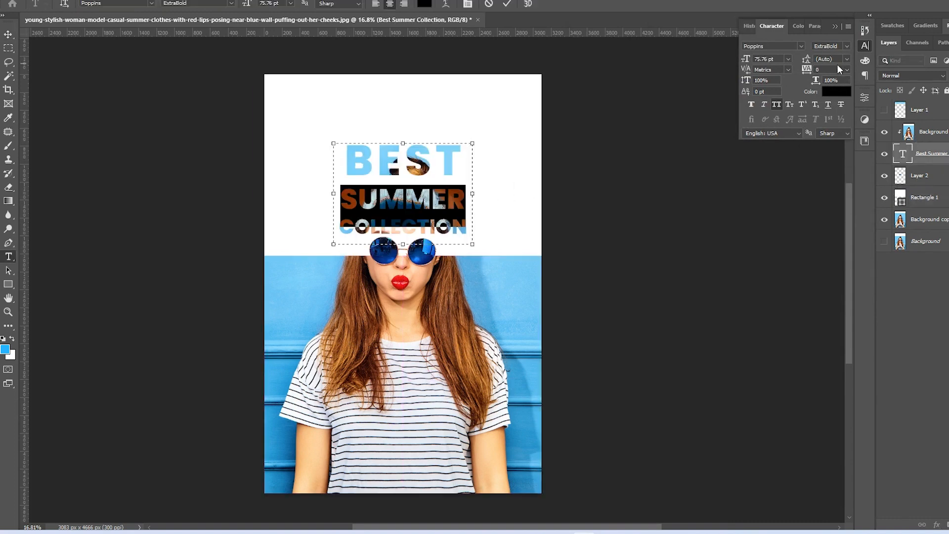
pyautogui.click(847, 58)
pyautogui.click(834, 166)
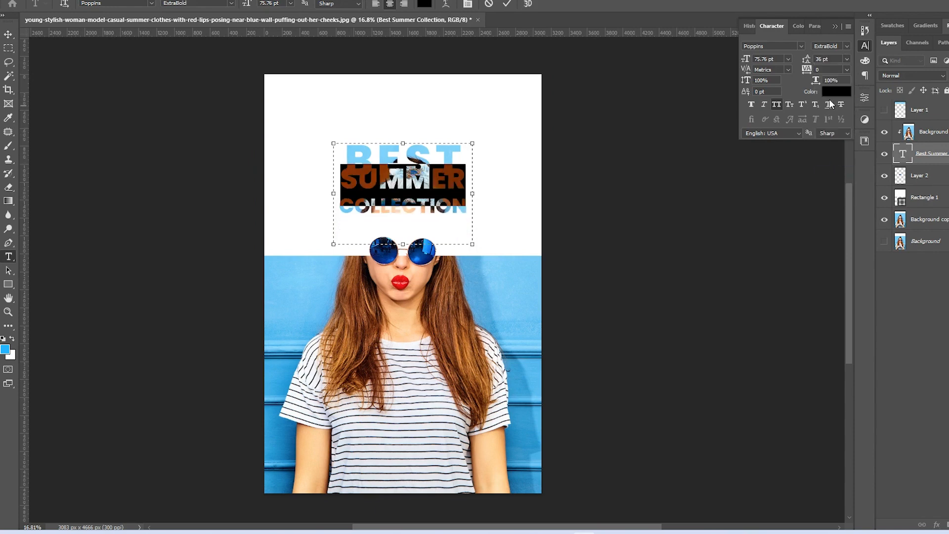
pyautogui.scroll(20, 836, 59)
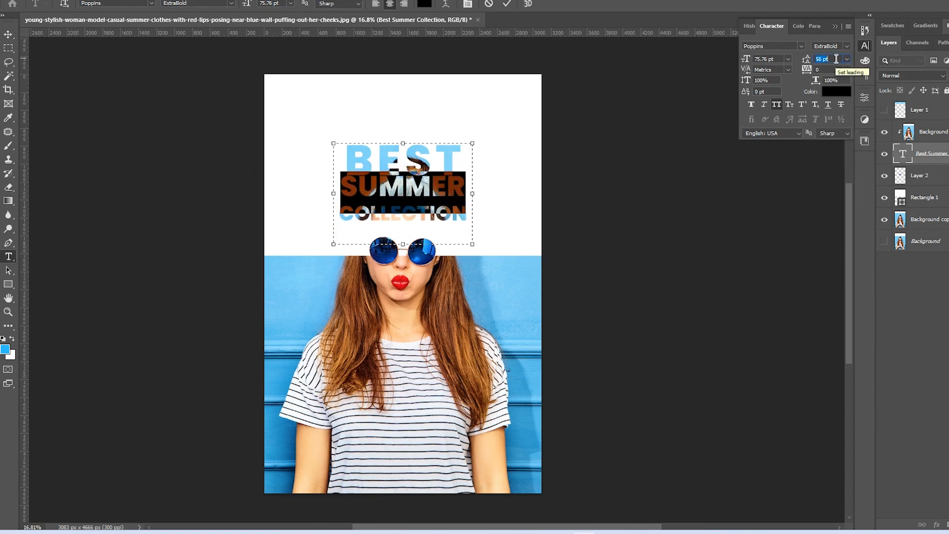
pyautogui.scroll(5, 836, 59)
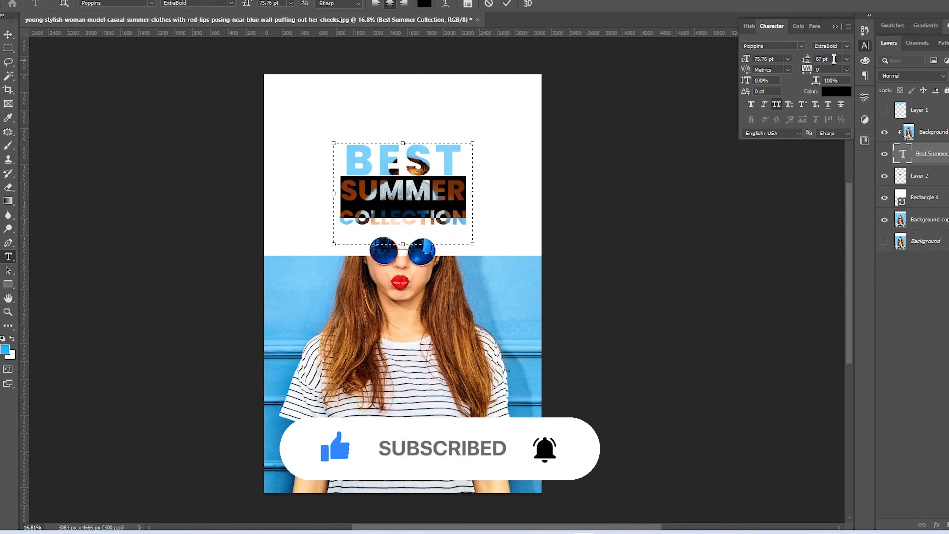
pyautogui.scroll(1, 834, 60)
pyautogui.scroll(2, 835, 61)
pyautogui.scroll(-2, 834, 60)
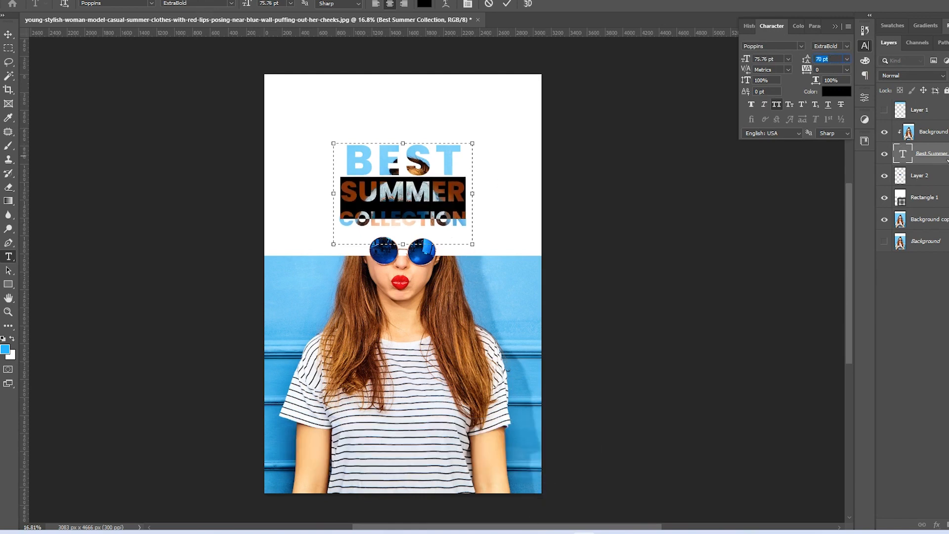
pyautogui.click(8, 35)
# Raise the leading of the SUMMER line to 77 pt.
pyautogui.doubleClick(904, 156)
pyautogui.moveTo(345, 191); pyautogui.dragTo(466, 192)
pyautogui.click(833, 58)
pyautogui.scroll(1, 832, 58)
pyautogui.scroll(3, 832, 58)
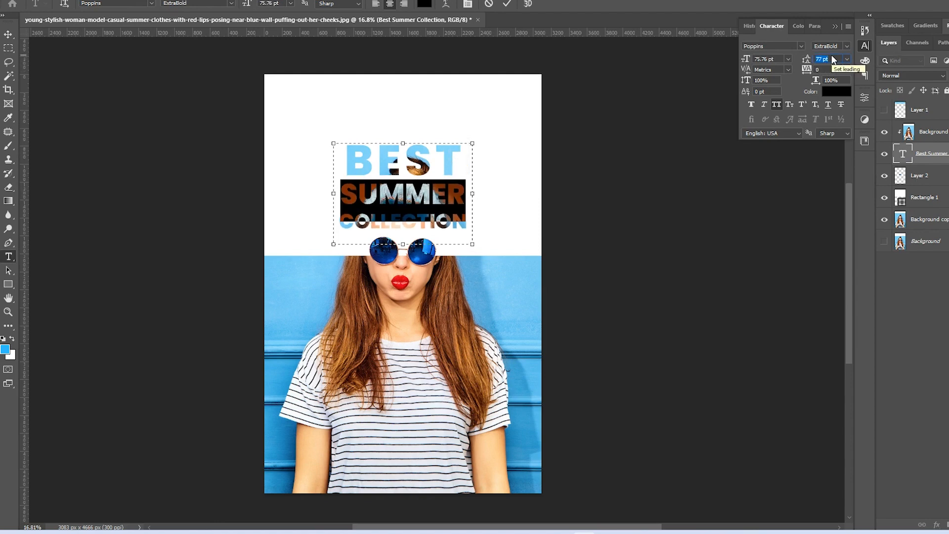
pyautogui.click(925, 152)
pyautogui.press('v')
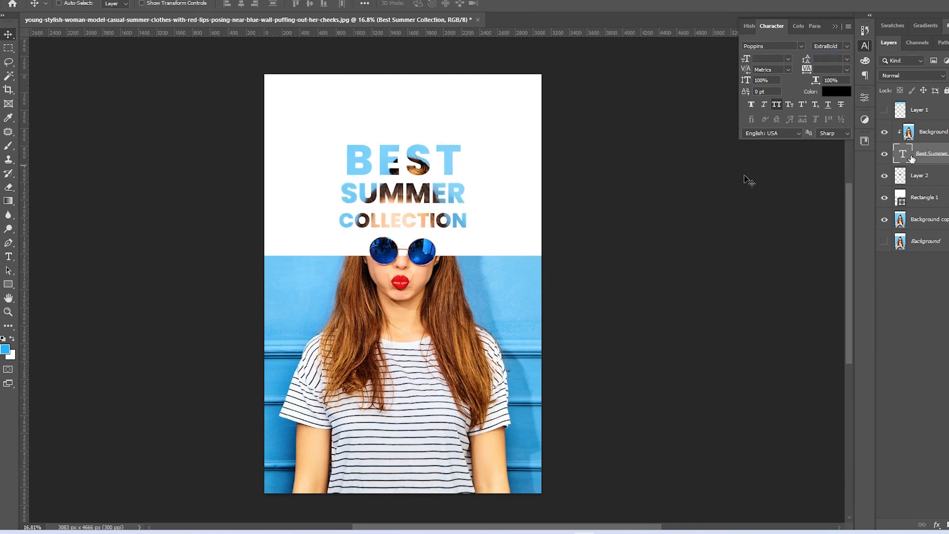
# Set the leading of the SUMMER line to 73 pt and commit the text.
pyautogui.press('t')
pyautogui.click(379, 192)
pyautogui.doubleClick(343, 189)
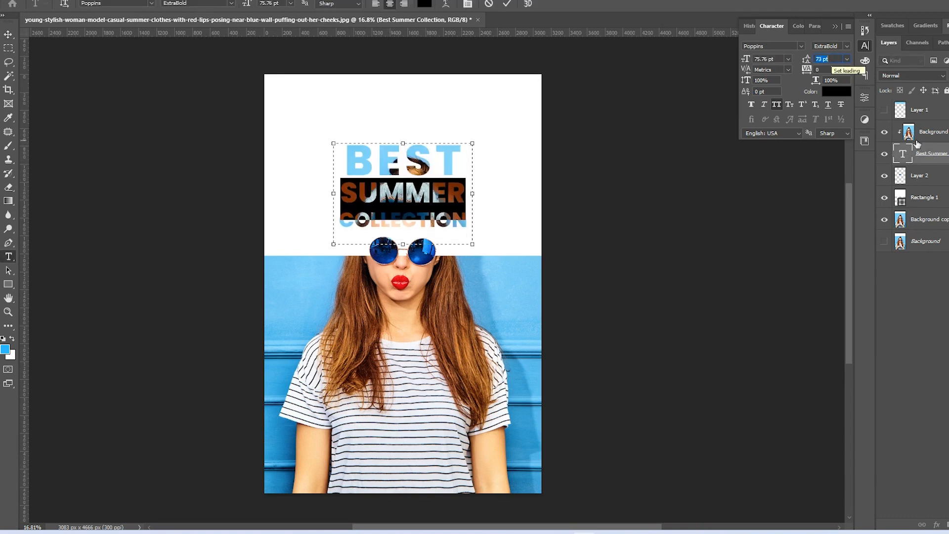
pyautogui.hotkey('ctrl', 'Return')
# Enlarge the headline slightly around its centre and nudge it up so it sits just above the sunglasses.
pyautogui.moveTo(435, 196); pyautogui.dragTo(436, 197)
pyautogui.hotkey('ctrl', 't')
pyautogui.moveTo(473, 140); pyautogui.dragTo(492, 140)
pyautogui.press('Return')
pyautogui.moveTo(429, 198); pyautogui.dragTo(429, 195)
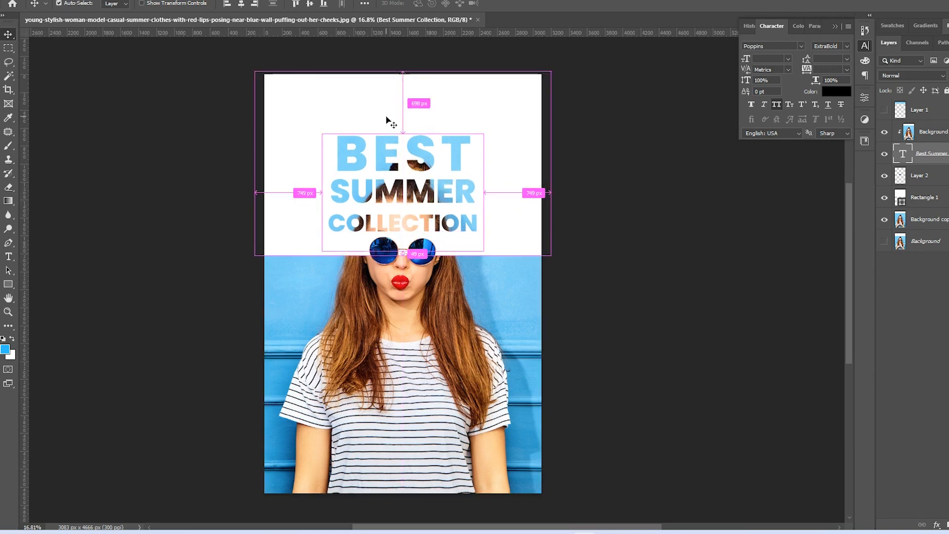
# Add a text layer reading "LOGO" above the clipped photo layer, near the poster's upper edge.
pyautogui.click(936, 132)
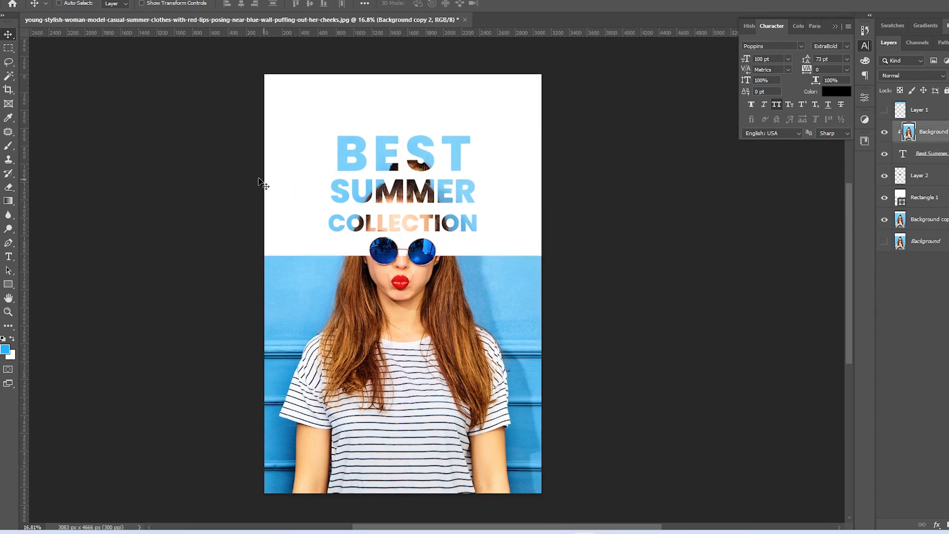
pyautogui.press('t')
pyautogui.click(370, 101)
pyautogui.write('LOGO')
pyautogui.hotkey('ctrl', 'Return')
# Scale the LOGO text down to 48.87 pt and centre it horizontally on the canvas.
pyautogui.hotkey('ctrl', 'a')
pyautogui.press('v')
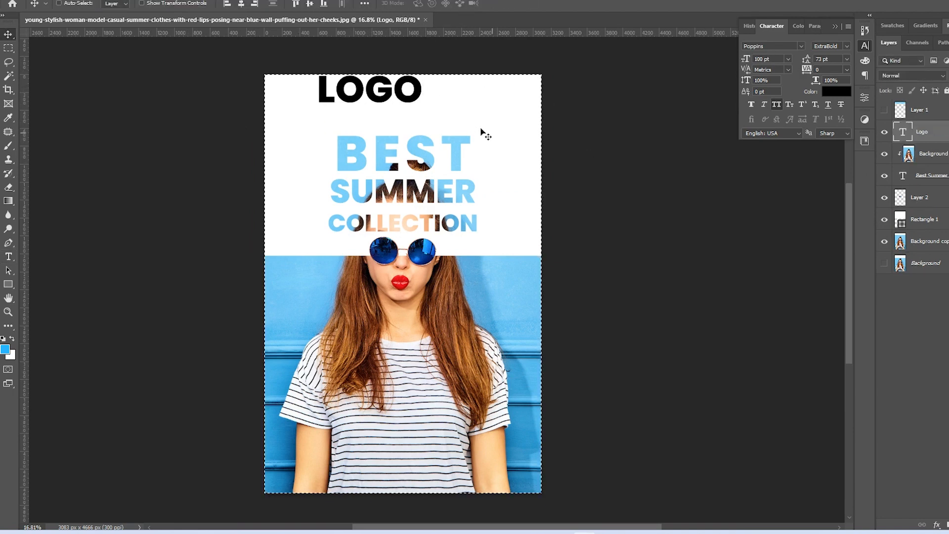
pyautogui.click(241, 3)
pyautogui.hotkey('ctrl', 'd')
pyautogui.hotkey('ctrl', 't')
pyautogui.moveTo(455, 69); pyautogui.dragTo(428, 84)
pyautogui.press('Return')
pyautogui.hotkey('ctrl', 'a')
pyautogui.click(240, 4)
pyautogui.hotkey('ctrl', 'd')
# Nudge the headline up slightly and move the LOGO text a little down toward it.
pyautogui.keyDown('ctrl'); pyautogui.click(422, 155); pyautogui.keyUp('ctrl')
pyautogui.click(931, 177)
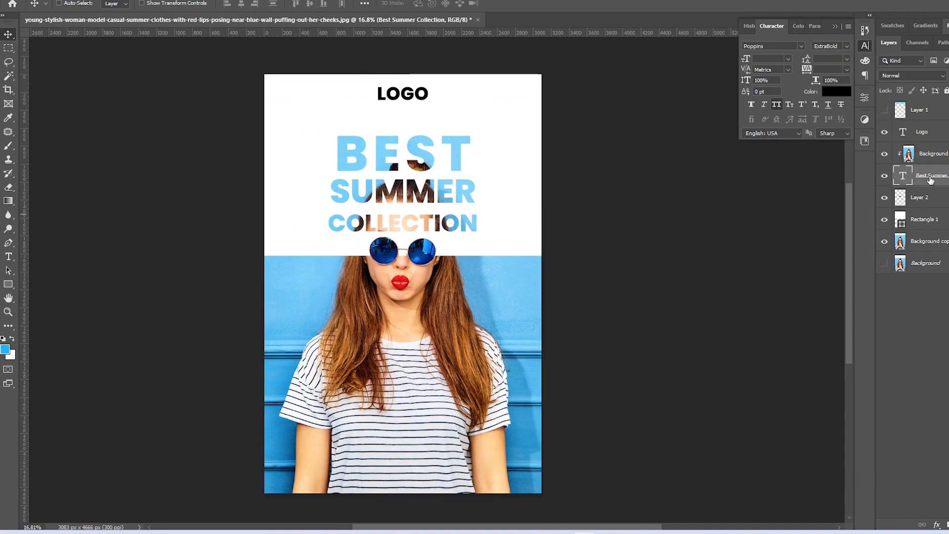
pyautogui.hotkey('shift', 'Up')
pyautogui.hotkey('shift', 'Up')
pyautogui.scroll(-1, 390, 181)
pyautogui.scroll(1, 455, 404)
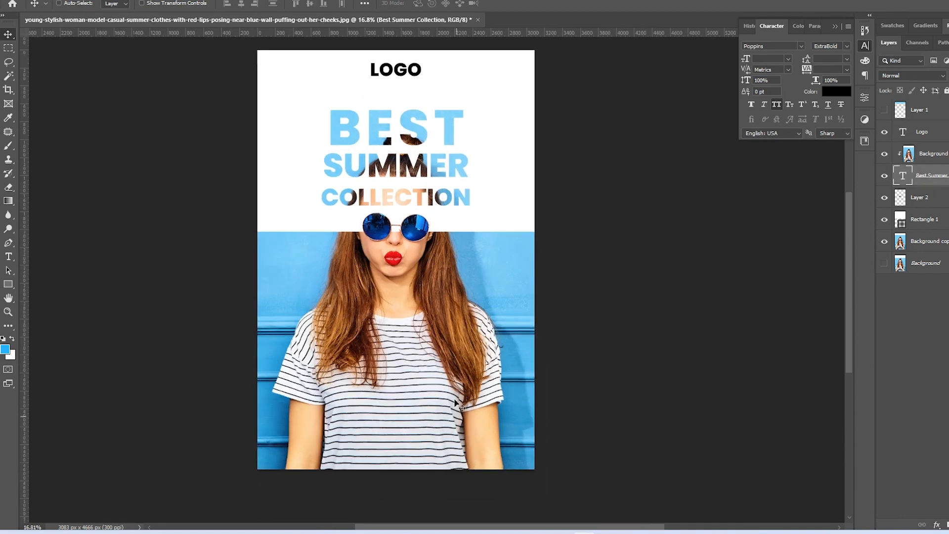
pyautogui.moveTo(392, 66); pyautogui.dragTo(397, 81)
pyautogui.scroll(3, 415, 70)
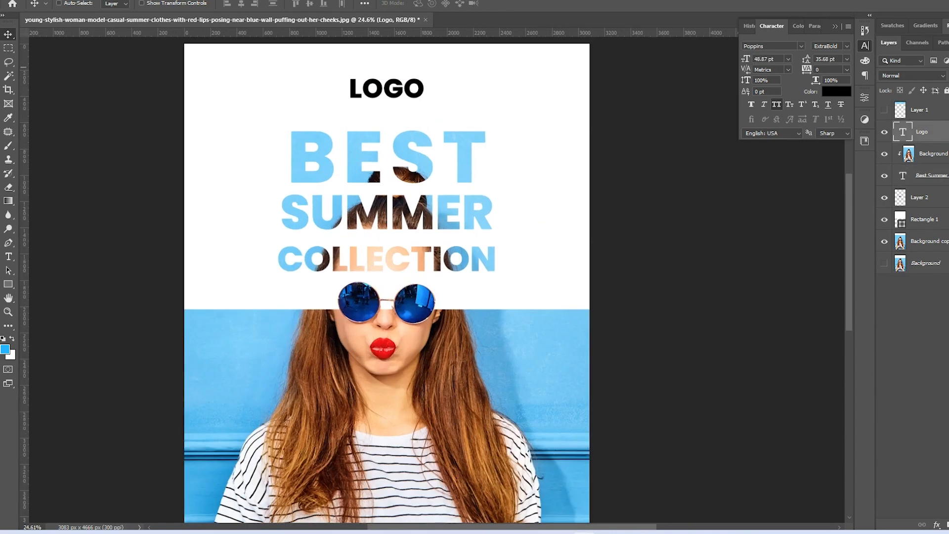
# Draw a rectangle about 636 × 242 px around the LOGO text with a blue stroke and no fill.
pyautogui.press('u')
pyautogui.moveTo(417, 105); pyautogui.dragTo(428, 105)
pyautogui.click(155, 3)
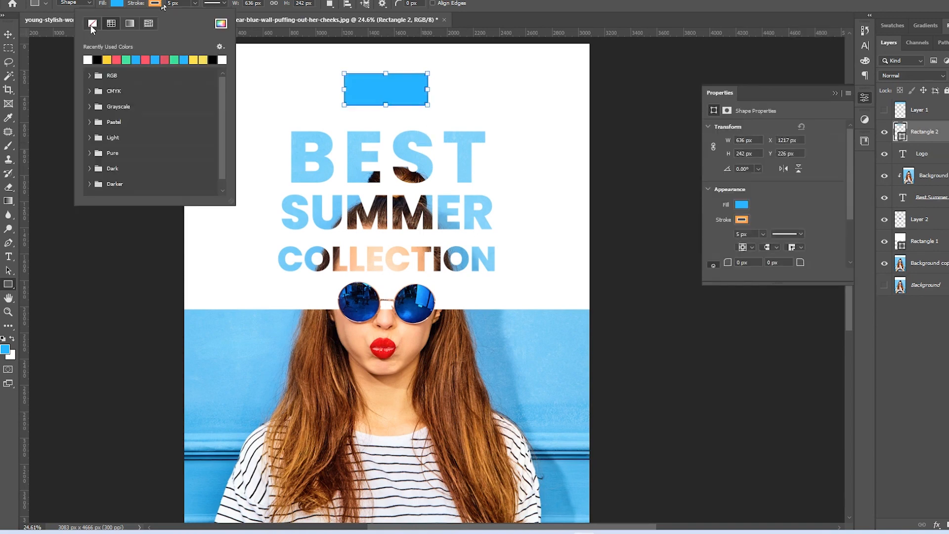
pyautogui.click(136, 60)
pyautogui.click(116, 3)
pyautogui.click(54, 23)
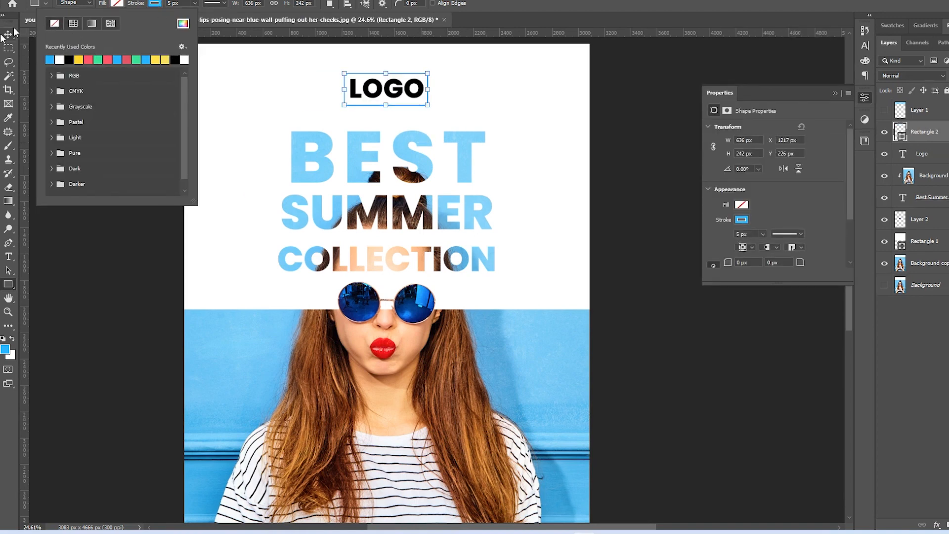
# Set the stroke width of the rectangle around LOGO to 10 px.
pyautogui.click(8, 34)
pyautogui.scroll(1, 430, 71)
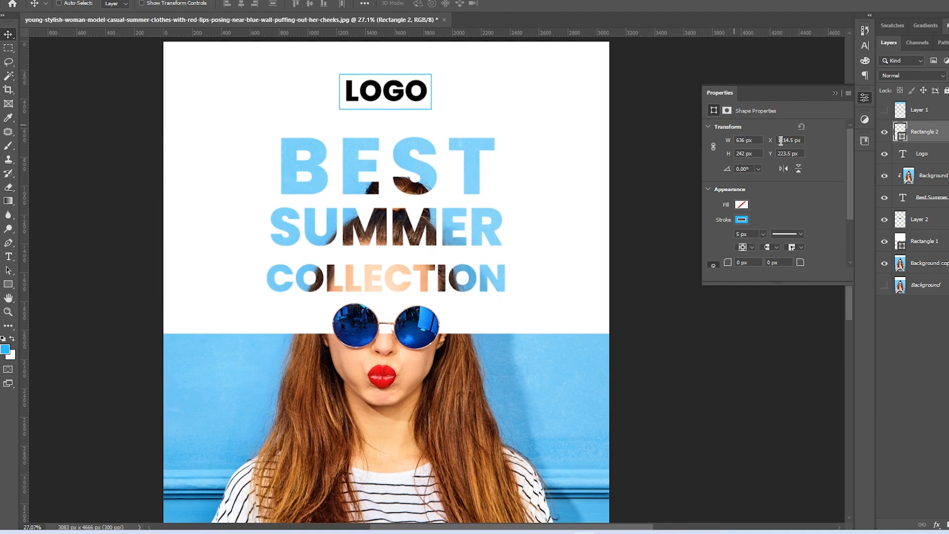
pyautogui.click(6, 285)
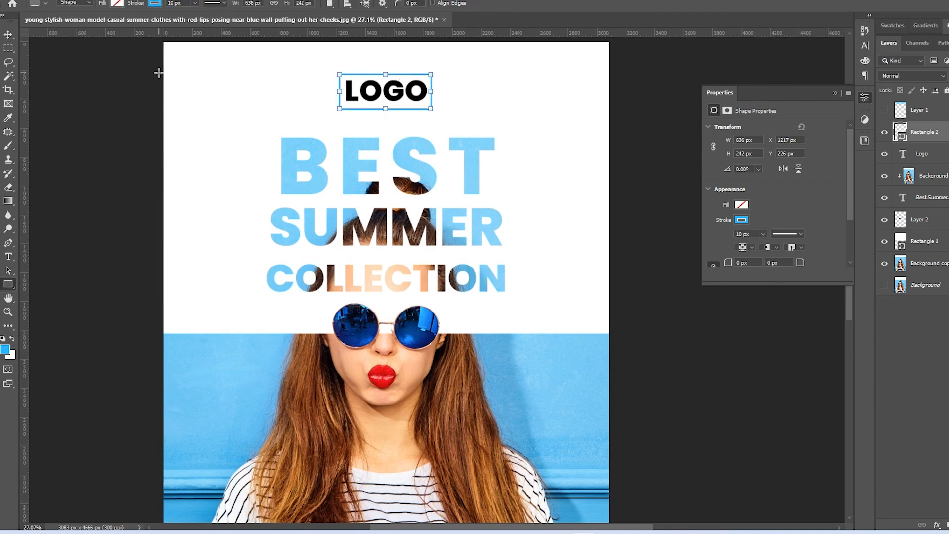
# Centre the blue frame around the LOGO text horizontally on the canvas.
pyautogui.click(11, 33)
pyautogui.hotkey('ctrl', 'a')
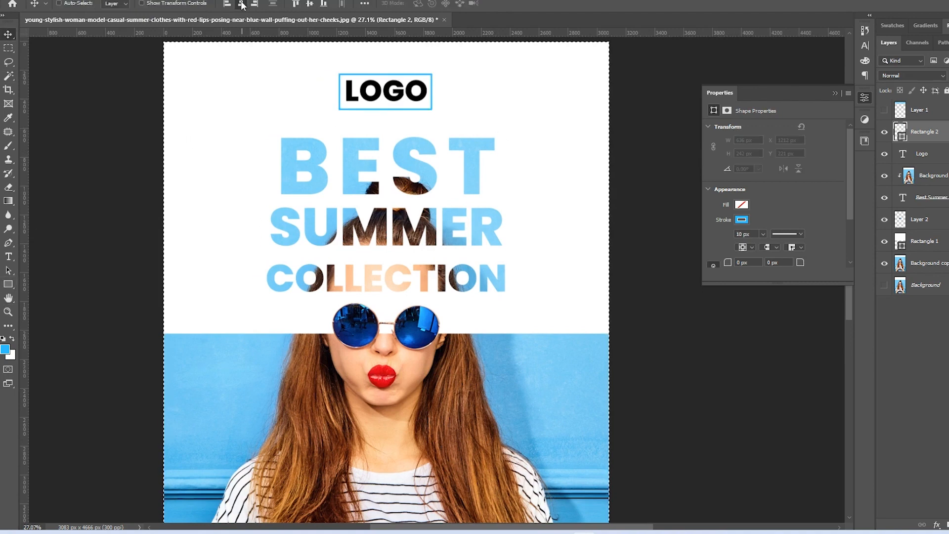
pyautogui.scroll(3, 381, 81)
pyautogui.keyDown('ctrl'); pyautogui.click(338, 108); pyautogui.keyUp('ctrl')
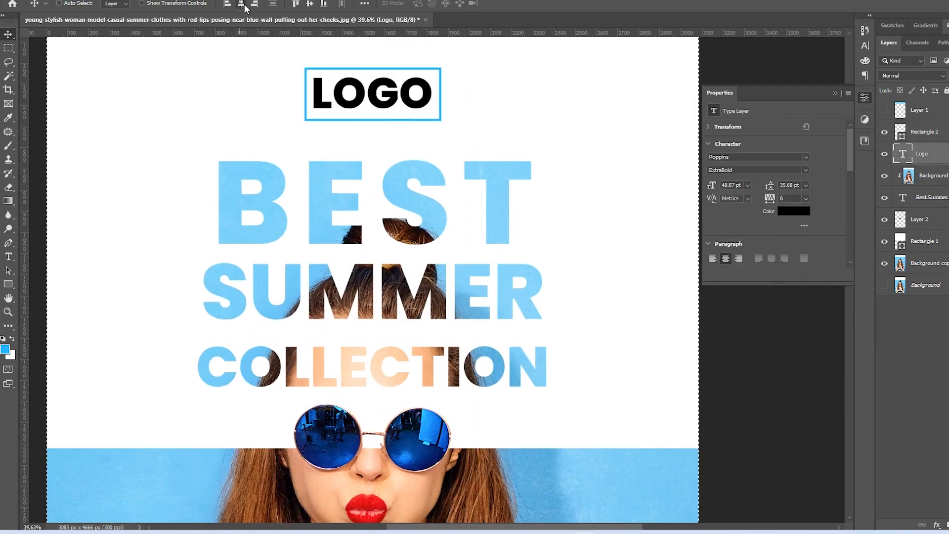
pyautogui.doubleClick(902, 154)
pyautogui.click(406, 92)
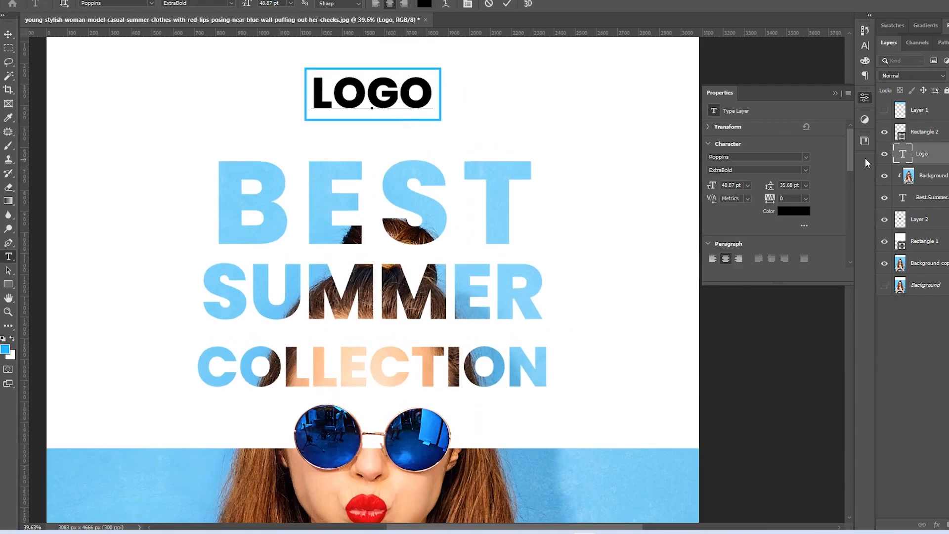
pyautogui.click(442, 59)
# Widen the blue frame around LOGO symmetrically to about 681 px, keeping its height.
pyautogui.keyDown('ctrl'); pyautogui.click(392, 119); pyautogui.keyUp('ctrl')
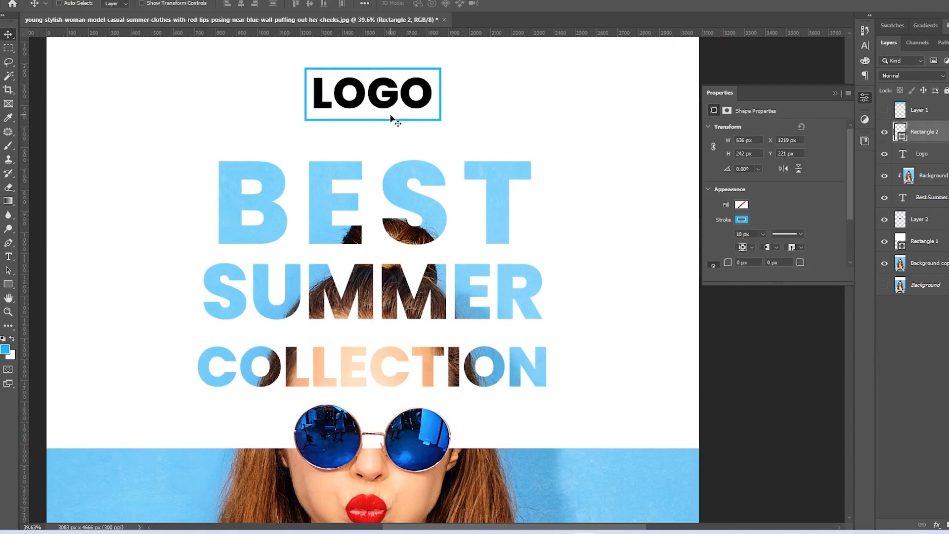
pyautogui.scroll(-2, 392, 118)
pyautogui.hotkey('ctrl', 't')
pyautogui.scroll(2, 406, 110)
pyautogui.moveTo(438, 96); pyautogui.dragTo(443, 94)
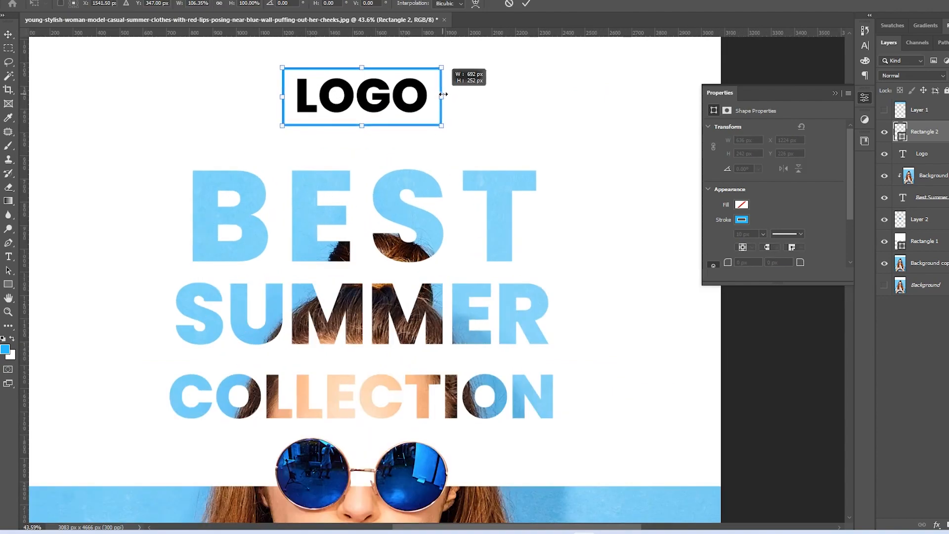
pyautogui.press('Return')
pyautogui.scroll(-13, 398, 115)
pyautogui.scroll(2, 402, 184)
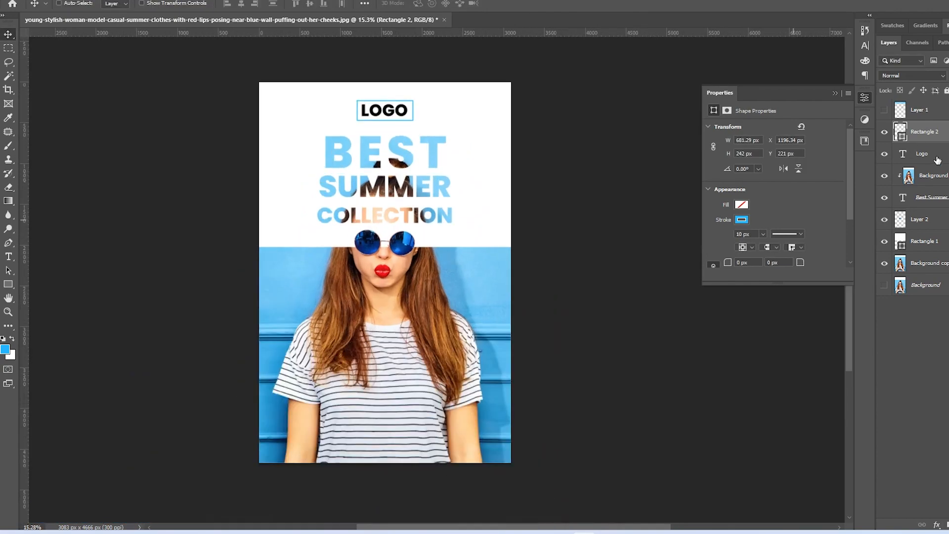
# Move the LOGO text and its blue frame together slightly up toward the poster's top edge.
pyautogui.keyDown('ctrl'); pyautogui.click(937, 155); pyautogui.keyUp('ctrl')
pyautogui.moveTo(408, 117); pyautogui.dragTo(408, 112)
pyautogui.hotkey('ctrl', 'a')
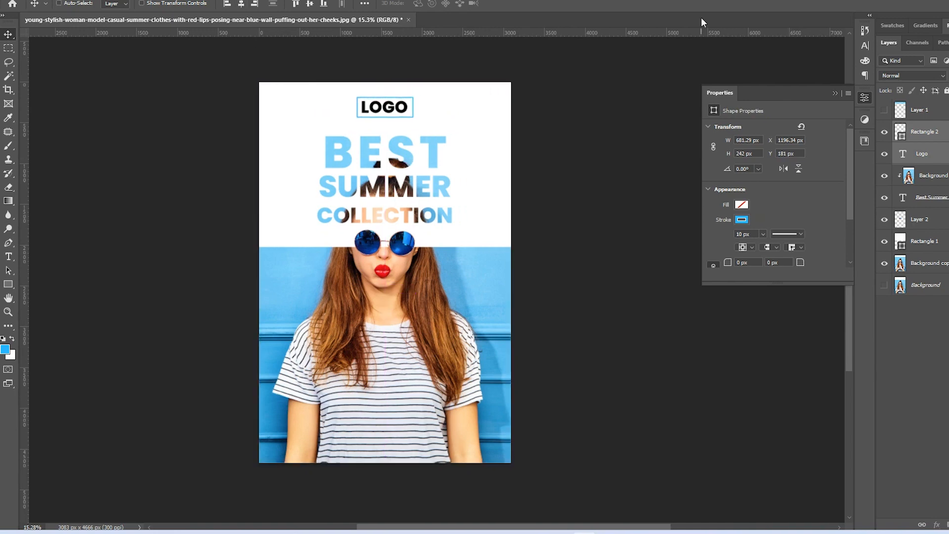
pyautogui.scroll(-1, 318, 338)
pyautogui.scroll(2, 385, 420)
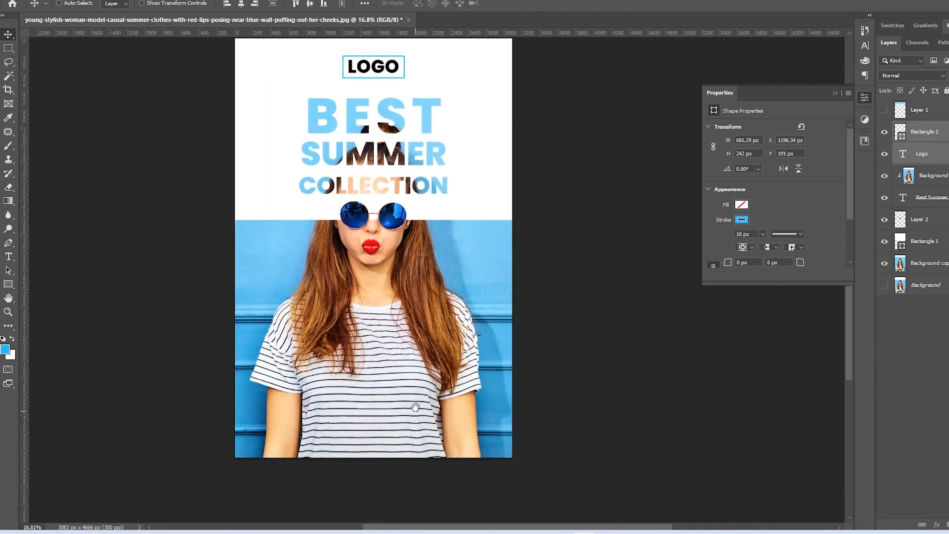
# Duplicate the white rectangle and move the copy down so it forms a narrow white strip along the poster's bottom.
pyautogui.keyDown('ctrl'); pyautogui.click(481, 97); pyautogui.keyUp('ctrl')
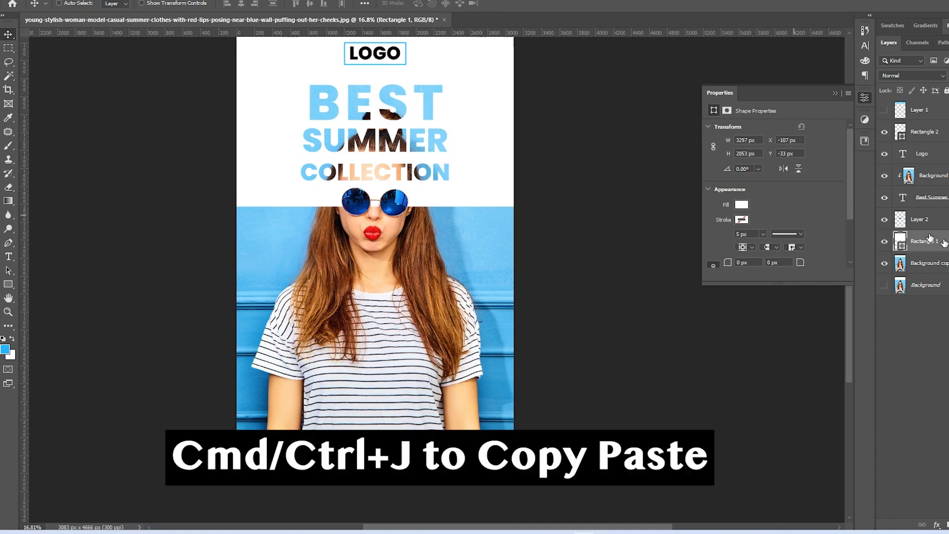
pyautogui.moveTo(478, 62); pyautogui.dragTo(469, 455)
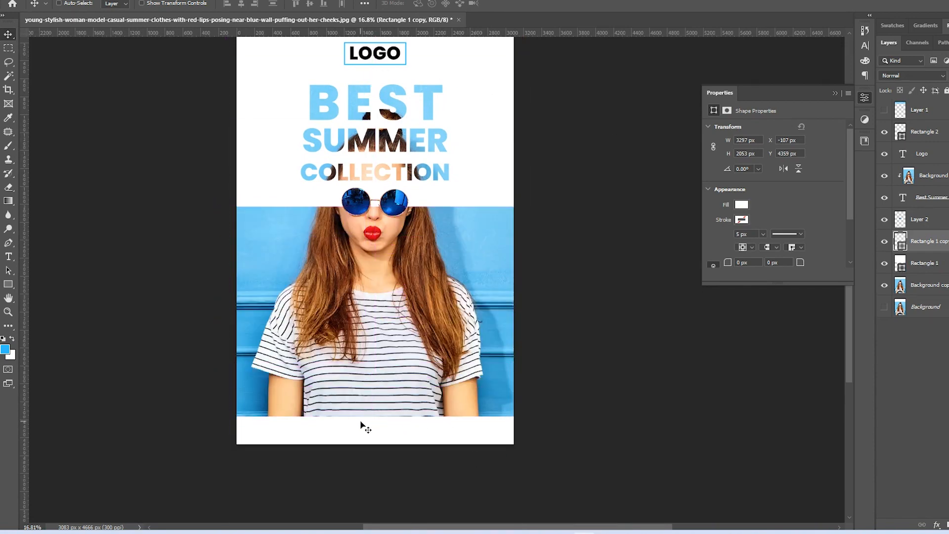
# Place the Pinterest, Instagram and Facebook icon images from the project folder into the poster.
pyautogui.moveTo(474, 531)
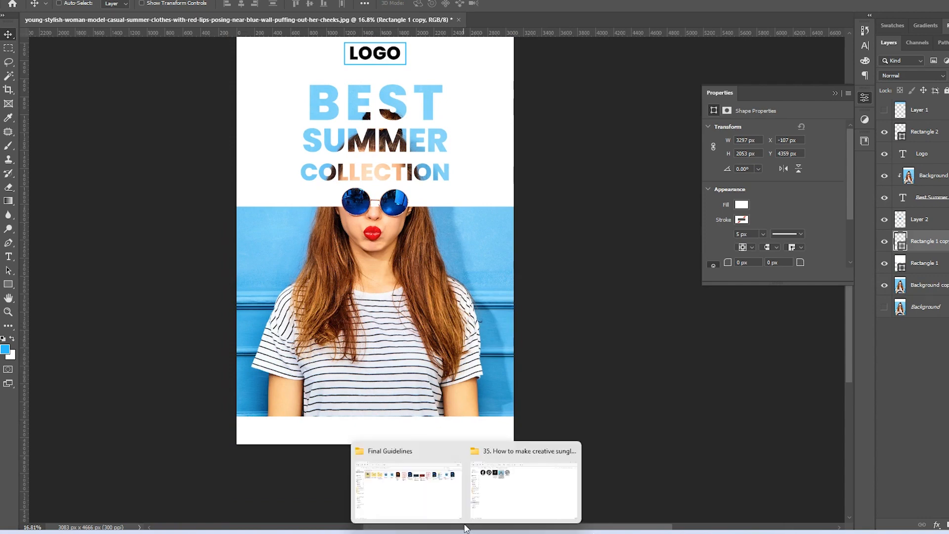
pyautogui.click(495, 487)
pyautogui.moveTo(203, 139); pyautogui.dragTo(99, 69)
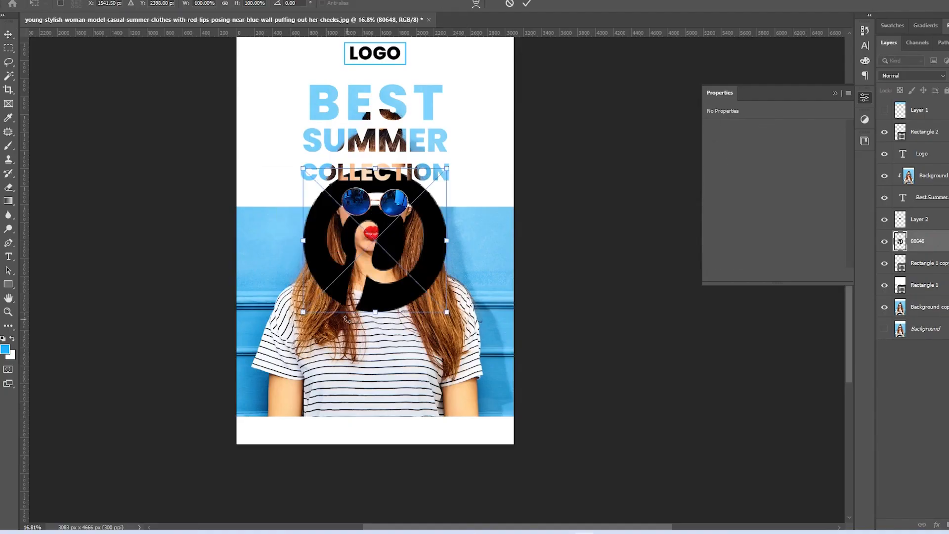
pyautogui.press('Return')
pyautogui.press('Return')
pyautogui.press('Return')
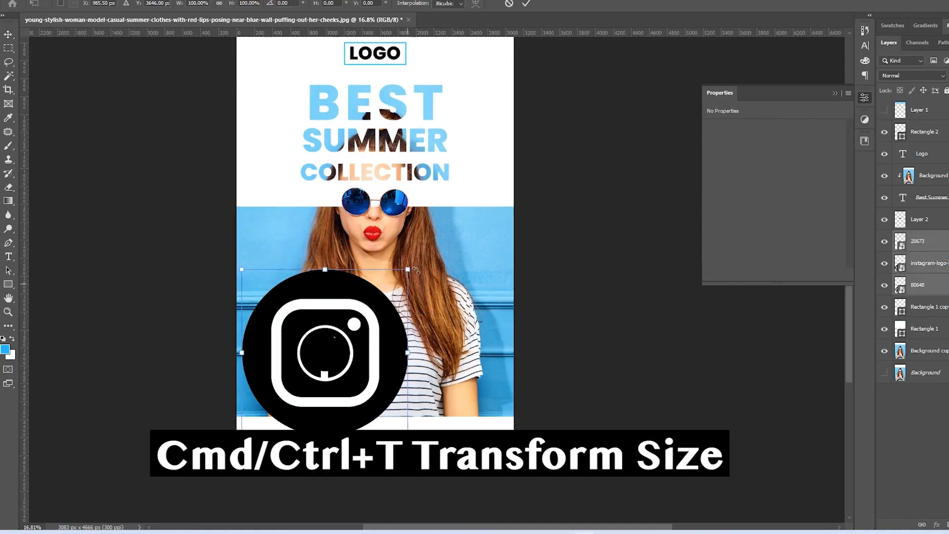
# Scale the three social icons down together into the white bottom strip and spread them out side by side.
pyautogui.moveTo(416, 312); pyautogui.dragTo(314, 437)
pyautogui.press('Return')
pyautogui.scroll(3, 234, 445)
pyautogui.click(425, 437)
pyautogui.scroll(4, 235, 453)
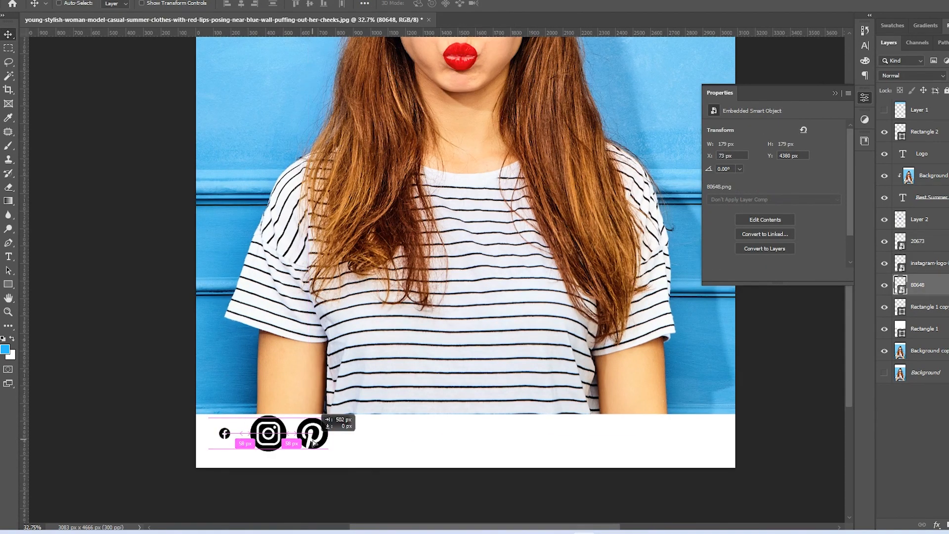
# Enlarge the Facebook icon to about 195 px so it roughly matches the Instagram icon.
pyautogui.scroll(3, 291, 435)
pyautogui.click(195, 434)
pyautogui.hotkey('ctrl', 't')
pyautogui.moveTo(201, 439)
pyautogui.mouseDown()
pyautogui.moveTo(235, 473)
pyautogui.moveTo(195, 442)
pyautogui.mouseUp()
pyautogui.press('Return')
# Reposition the Instagram icon beside the Facebook icon and scale the Pinterest icon to about 208 px.
pyautogui.moveTo(262, 427); pyautogui.dragTo(262, 440)
pyautogui.hotkey('ctrl', 't')
pyautogui.moveTo(303, 399); pyautogui.dragTo(368, 420)
pyautogui.press('Return')
pyautogui.hotkey('ctrl', 't')
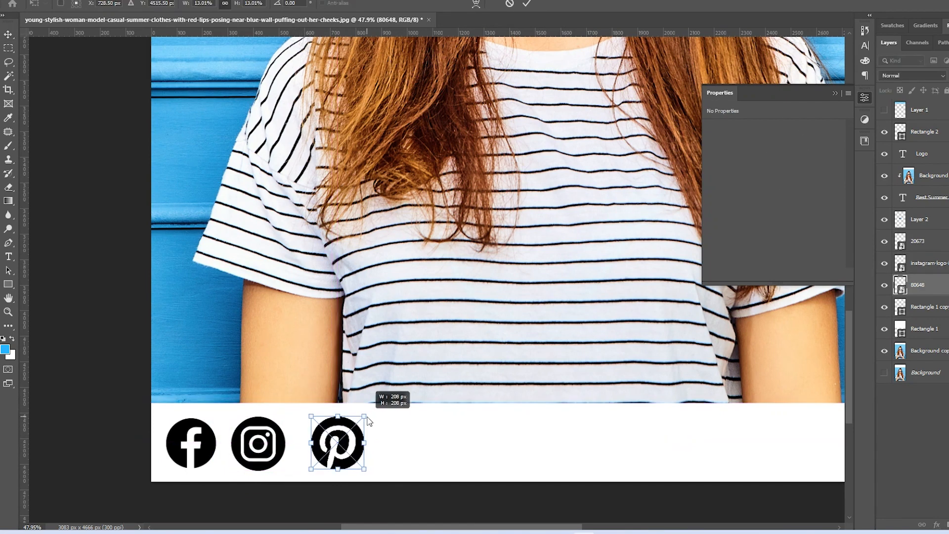
pyautogui.press('Return')
# Align the three social icons on their vertical centres and distribute them evenly in the horizontal direction.
pyautogui.keyDown('ctrl'); pyautogui.keyDown('shift'); pyautogui.click(268, 433); pyautogui.keyUp('shift'); pyautogui.keyUp('ctrl')
pyautogui.keyDown('ctrl'); pyautogui.keyDown('shift'); pyautogui.click(207, 431); pyautogui.keyUp('shift'); pyautogui.keyUp('ctrl')
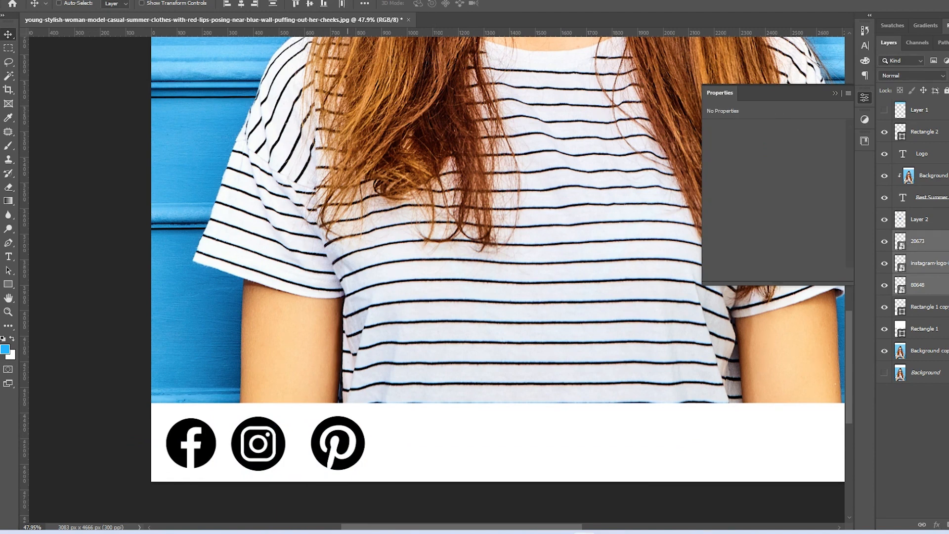
pyautogui.click(309, 4)
pyautogui.moveTo(338, 435)
pyautogui.mouseDown()
pyautogui.moveTo(353, 436)
pyautogui.moveTo(341, 436)
pyautogui.mouseUp()
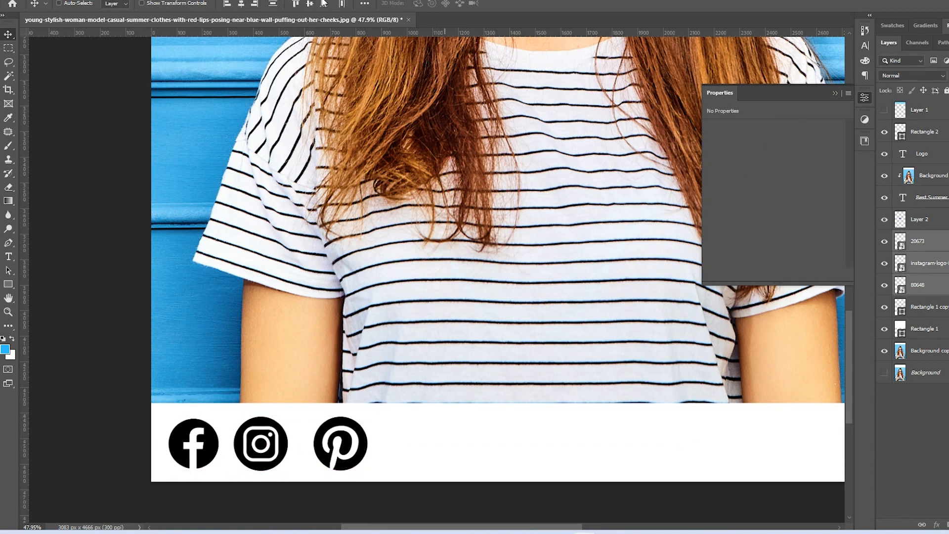
pyautogui.click(364, 4)
pyautogui.click(398, 65)
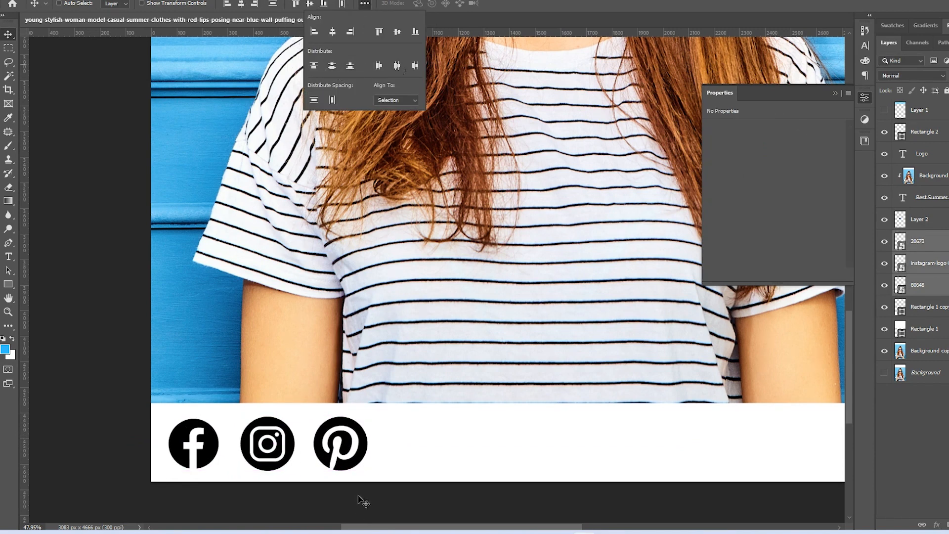
pyautogui.moveTo(351, 435); pyautogui.dragTo(361, 433)
pyautogui.scroll(-12, 156, 435)
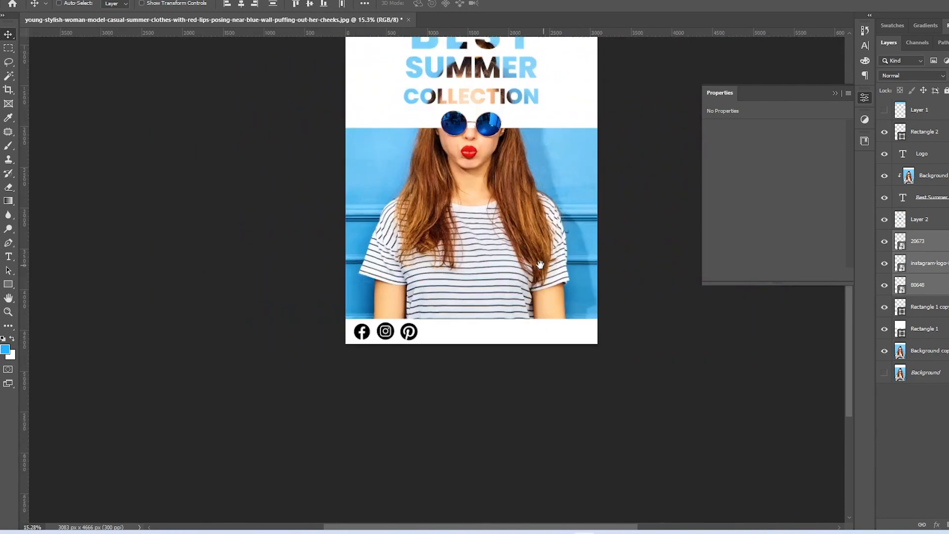
pyautogui.moveTo(546, 265); pyautogui.dragTo(442, 394)
pyautogui.scroll(3, 431, 401)
pyautogui.click(948, 246)
pyautogui.press('y')
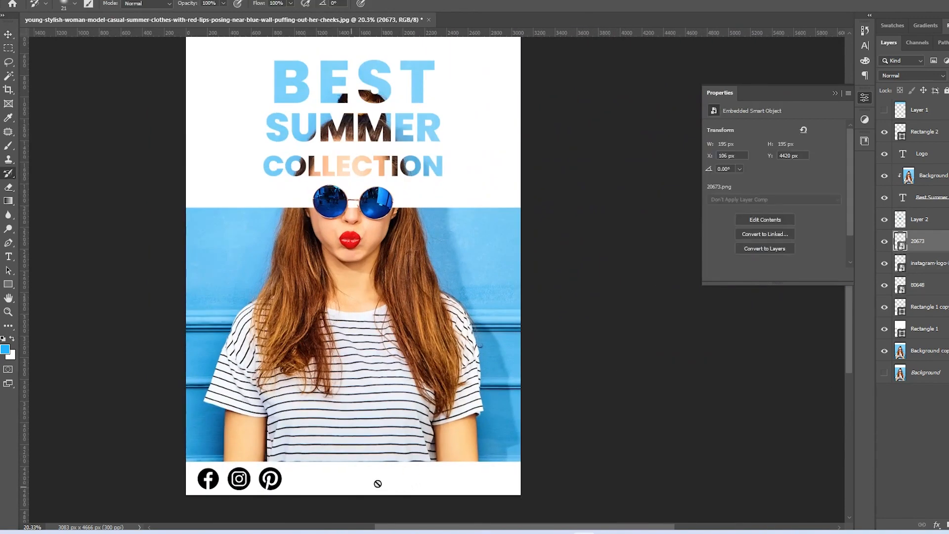
pyautogui.press('t')
pyautogui.click(379, 481)
pyautogui.write('www')
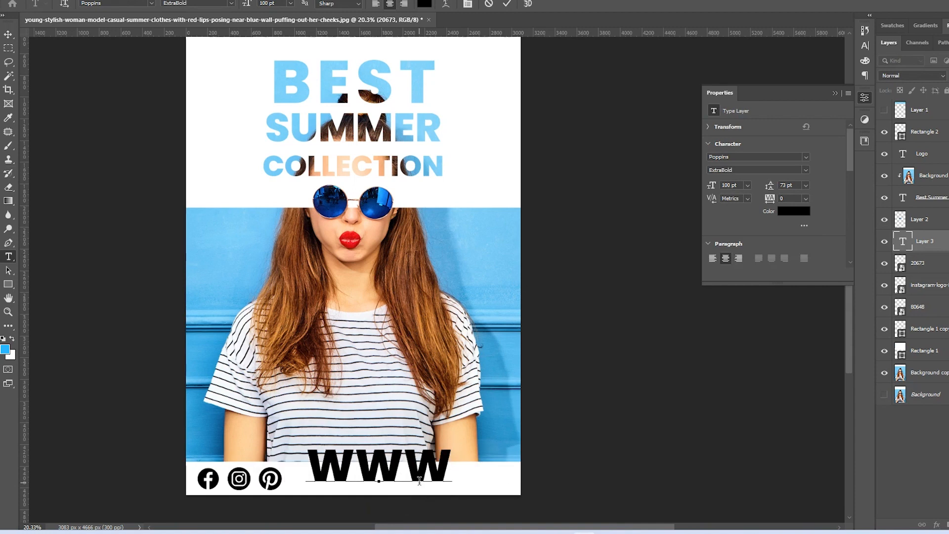
pyautogui.write('.thecreativegeeks.com')
pyautogui.hotkey('ctrl', 'Return')
# Set the web address to 24 pt, turn off all caps and change its style to Bold.
pyautogui.click(864, 46)
pyautogui.click(788, 59)
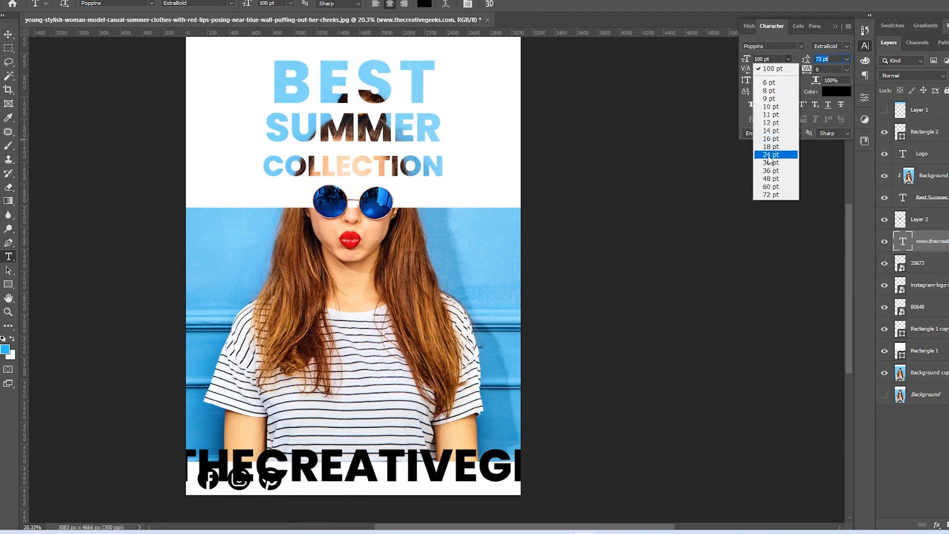
pyautogui.click(770, 162)
pyautogui.click(787, 58)
pyautogui.click(769, 154)
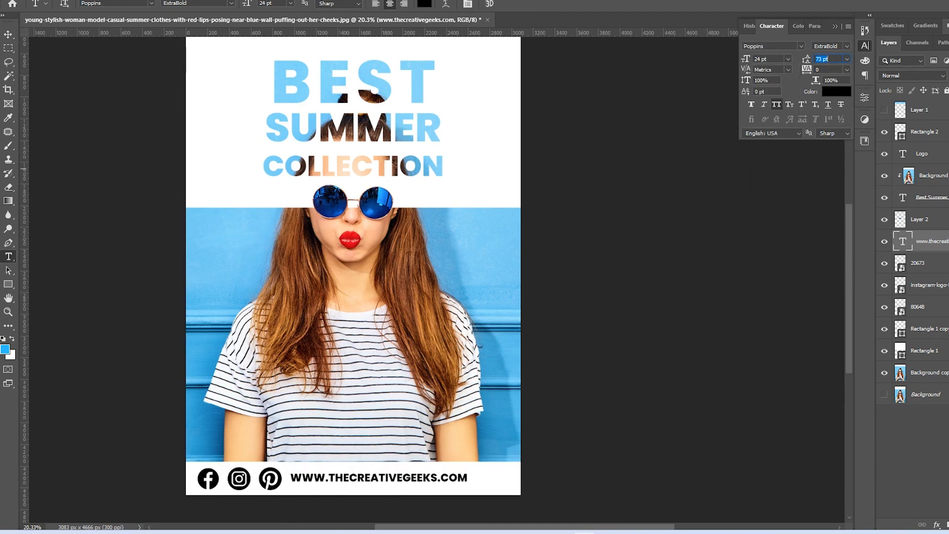
pyautogui.click(777, 104)
pyautogui.click(830, 46)
pyautogui.click(840, 81)
# Move the web address to the right end of the white bottom strip.
pyautogui.press('v')
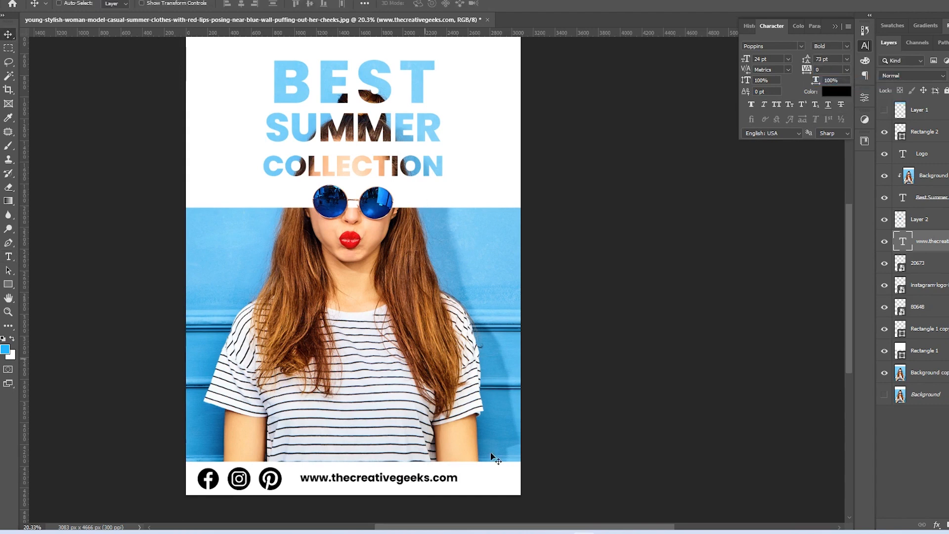
pyautogui.moveTo(452, 478); pyautogui.dragTo(502, 483)
pyautogui.scroll(-2, 489, 489)
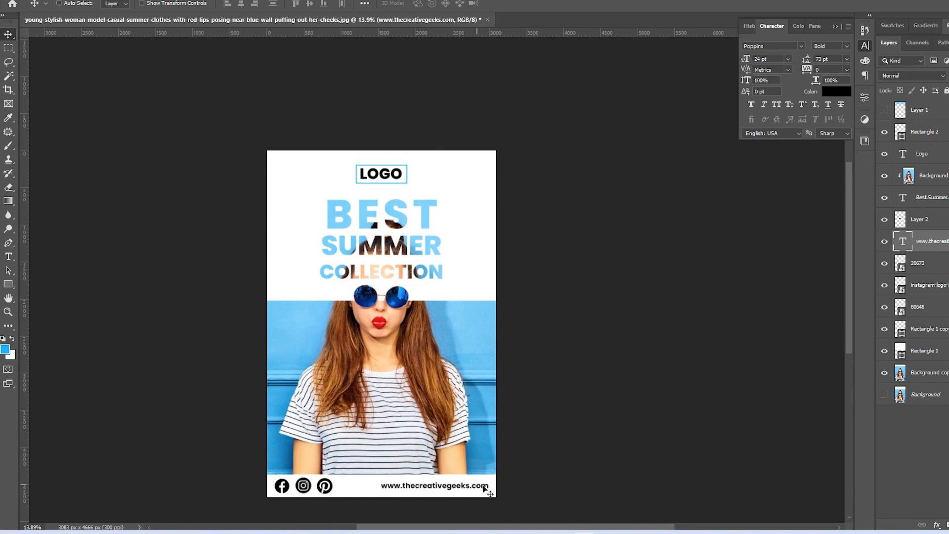
# Set the web address to 18 pt Medium and shift it back to the right end of the strip.
pyautogui.click(789, 59)
pyautogui.click(771, 140)
pyautogui.moveTo(466, 491); pyautogui.dragTo(479, 490)
pyautogui.click(847, 46)
pyautogui.click(835, 74)
pyautogui.scroll(3, 474, 490)
pyautogui.scroll(2, 465, 484)
pyautogui.moveTo(465, 484); pyautogui.dragTo(468, 485)
pyautogui.scroll(-5, 460, 477)
pyautogui.scroll(4, 276, 425)
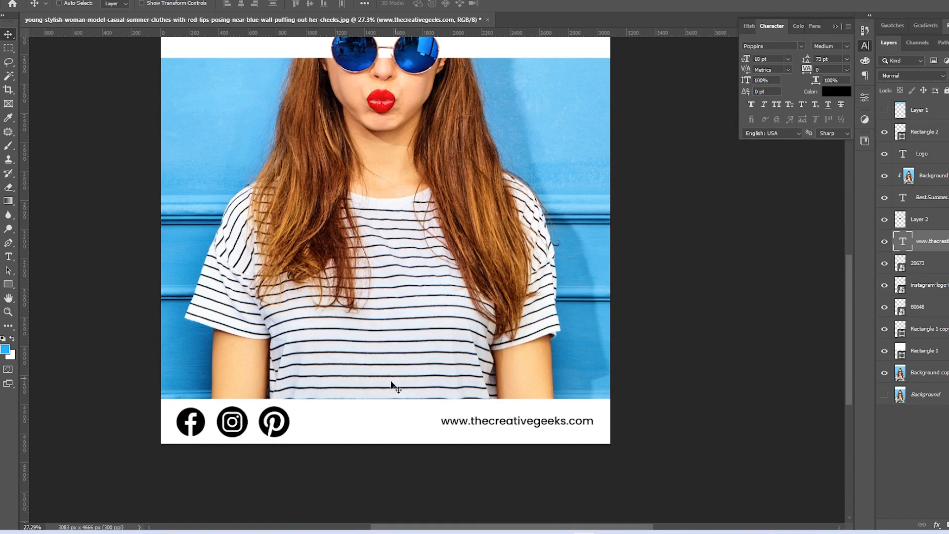
pyautogui.scroll(1, 505, 424)
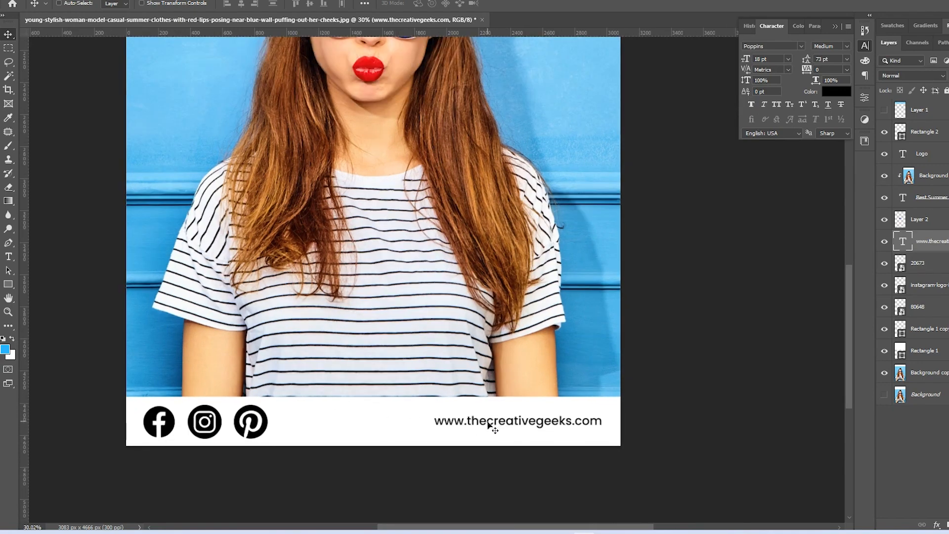
pyautogui.keyDown('ctrl'); pyautogui.click(253, 422); pyautogui.keyUp('ctrl')
pyautogui.keyDown('ctrl'); pyautogui.keyDown('shift'); pyautogui.click(212, 424); pyautogui.keyUp('shift'); pyautogui.keyUp('ctrl')
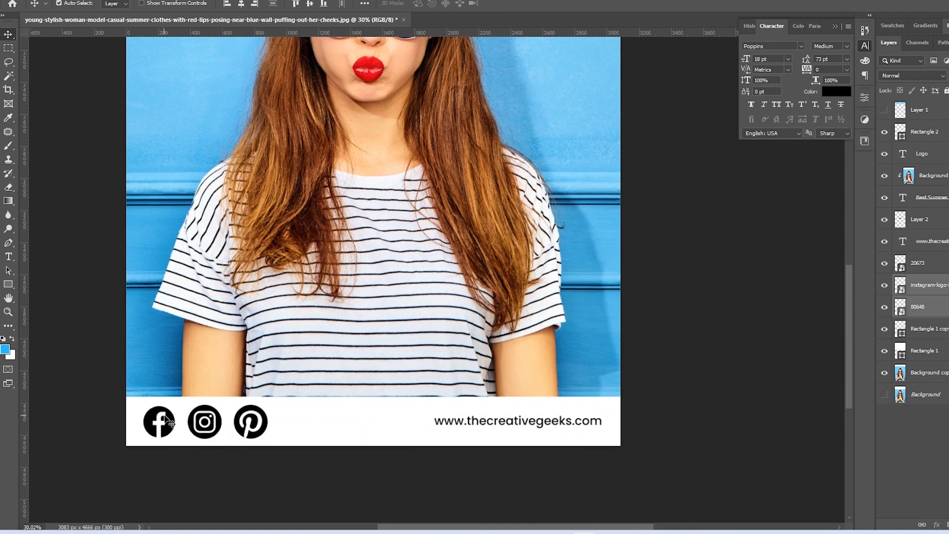
pyautogui.keyDown('ctrl'); pyautogui.keyDown('shift'); pyautogui.click(161, 424); pyautogui.keyUp('shift'); pyautogui.keyUp('ctrl')
pyautogui.hotkey('ctrl', 't')
pyautogui.press('Escape')
pyautogui.hotkey('ctrl', 't')
pyautogui.moveTo(637, 397); pyautogui.dragTo(619, 405)
pyautogui.press('Return')
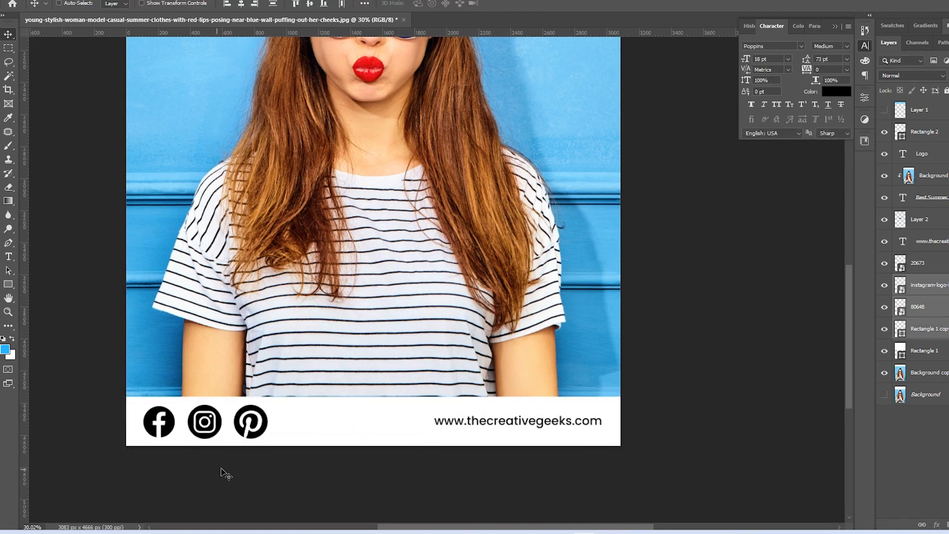
# Select the three social icons and scale them down slightly together within the bottom strip.
pyautogui.click(218, 428)
pyautogui.keyDown('shift'); pyautogui.click(167, 417); pyautogui.keyUp('shift')
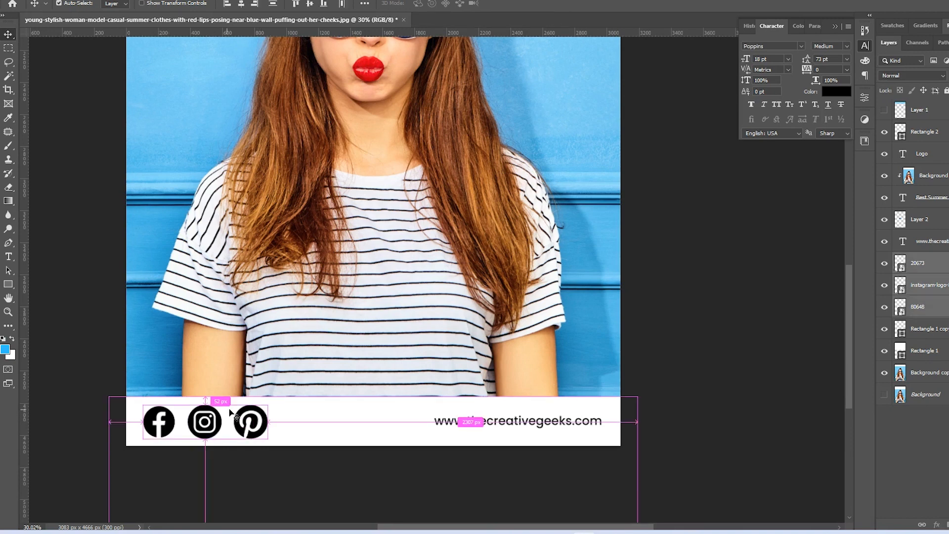
pyautogui.hotkey('ctrl', 't')
pyautogui.moveTo(269, 404); pyautogui.dragTo(229, 419)
pyautogui.press('Return')
# Nudge the web address slightly to the left.
pyautogui.doubleClick(505, 424)
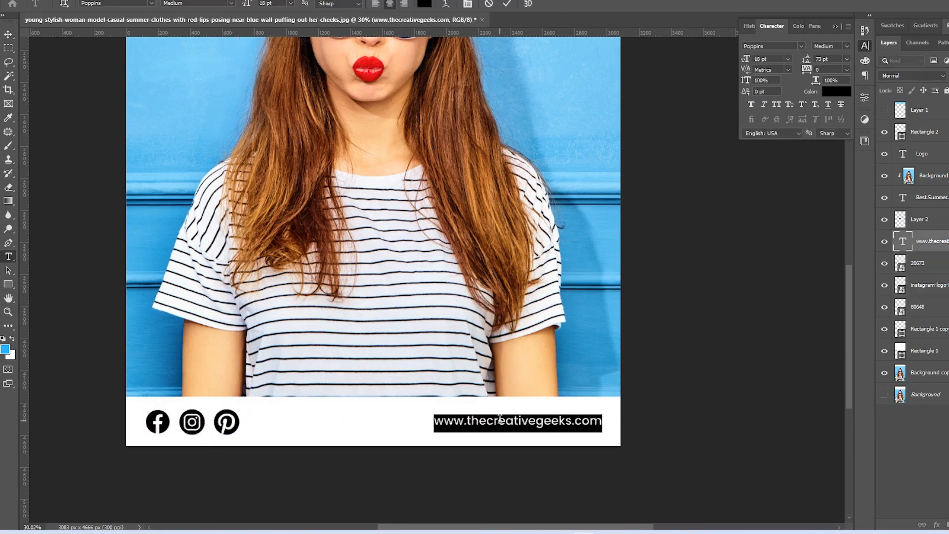
pyautogui.press('Escape')
pyautogui.moveTo(598, 420); pyautogui.dragTo(597, 420)
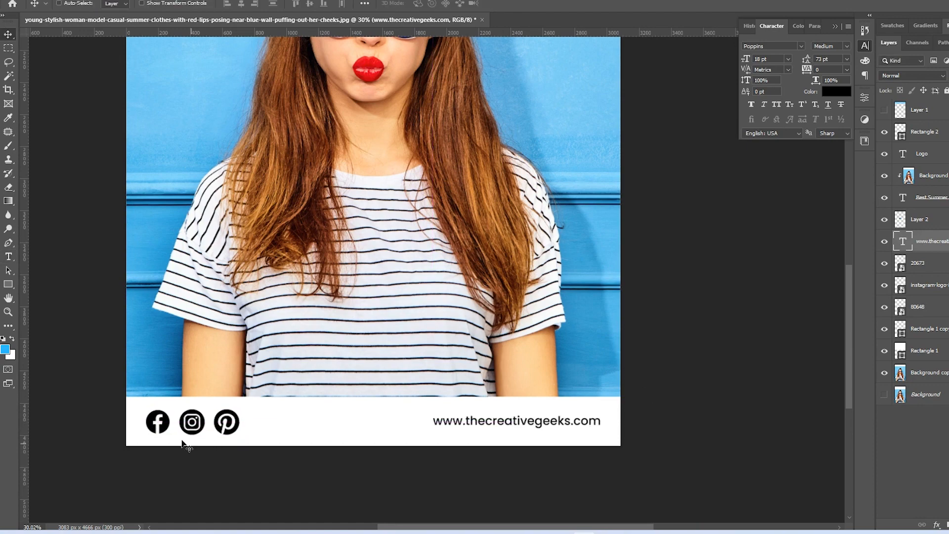
# Place horizontal guides along the top and bottom edges of the Facebook icon.
pyautogui.scroll(4, 174, 432)
pyautogui.keyDown('ctrl'); pyautogui.click(270, 414); pyautogui.keyUp('ctrl')
pyautogui.moveTo(346, 32); pyautogui.dragTo(324, 435)
pyautogui.scroll(3, 195, 426)
# Scale the Instagram and Pinterest icons down to fit between the two horizontal guides.
pyautogui.keyDown('ctrl'); pyautogui.click(219, 410); pyautogui.keyUp('ctrl')
pyautogui.hotkey('ctrl', 't')
pyautogui.moveTo(275, 343); pyautogui.dragTo(269, 354)
pyautogui.press('Return')
pyautogui.keyDown('ctrl'); pyautogui.click(297, 402); pyautogui.keyUp('ctrl')
pyautogui.hotkey('ctrl', 't')
pyautogui.moveTo(349, 373); pyautogui.dragTo(350, 374)
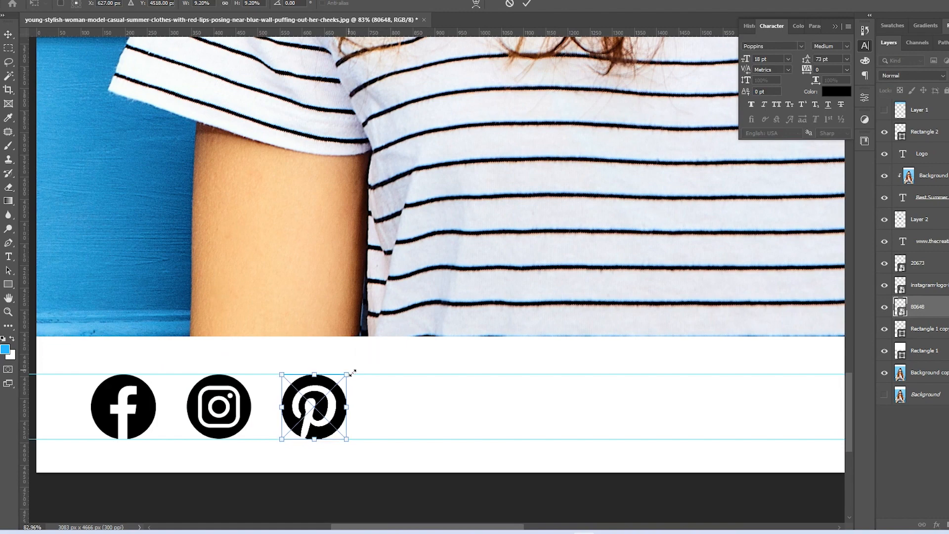
pyautogui.press('Return')
pyautogui.scroll(-6, 296, 395)
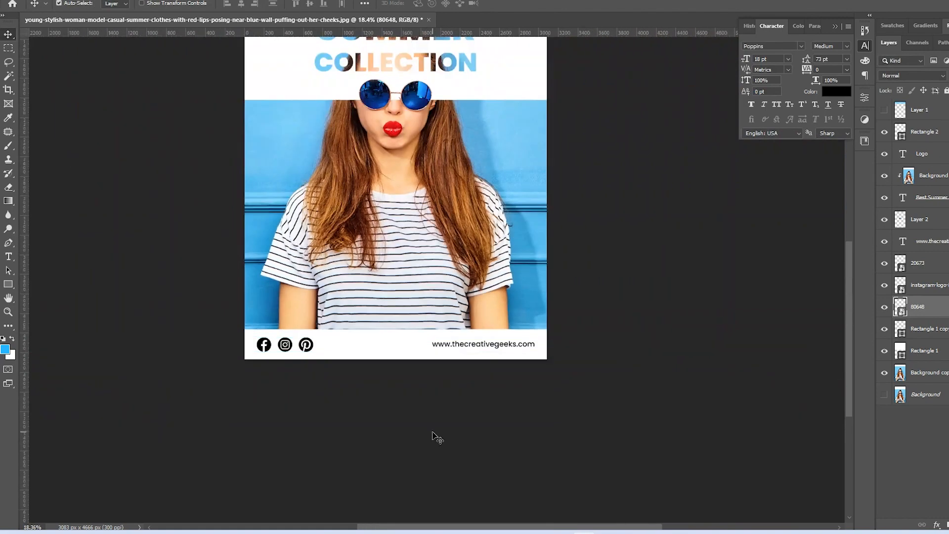
pyautogui.scroll(-5, 433, 277)
pyautogui.scroll(4, 472, 205)
pyautogui.moveTo(473, 208); pyautogui.dragTo(469, 296)
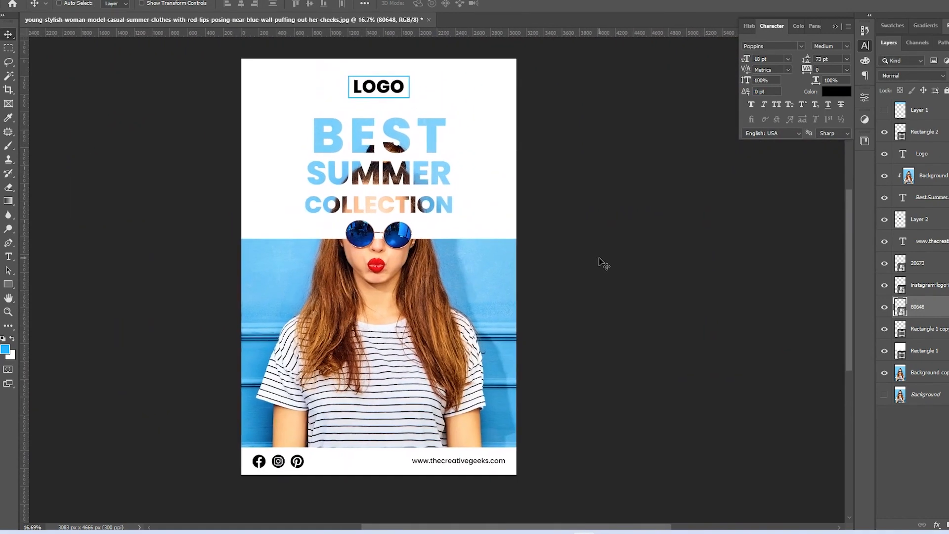